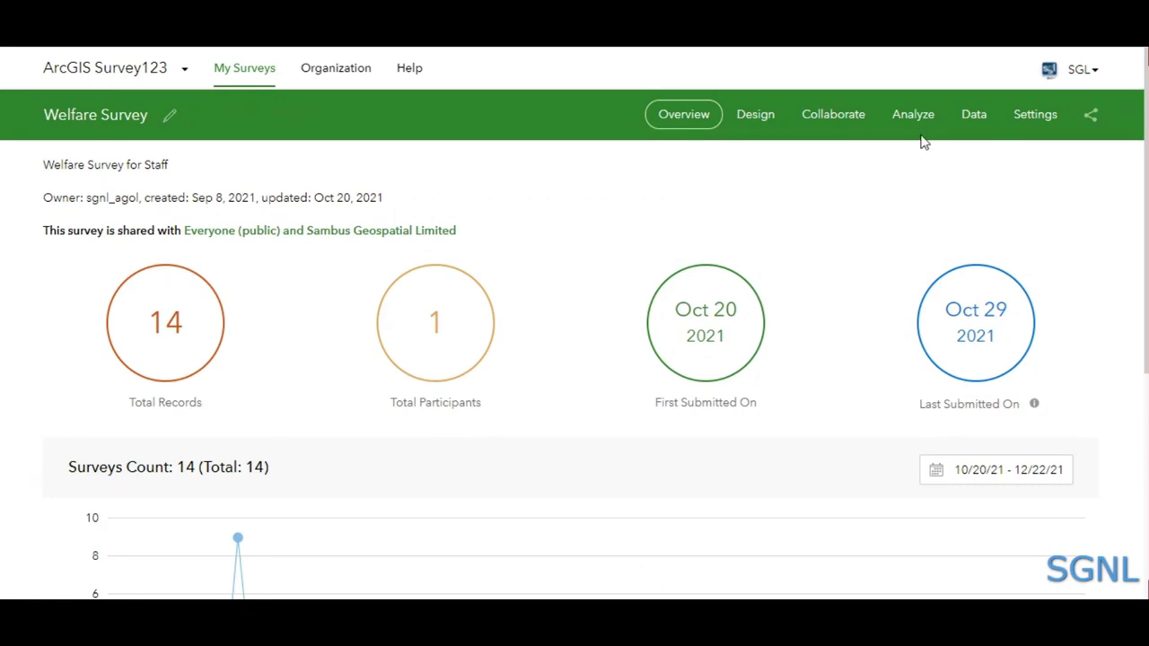
Open the Welfare Survey's collected data and temporarily enlarge the records table to review the submissions
{"action": "left_click", "coordinate": [973, 128]}
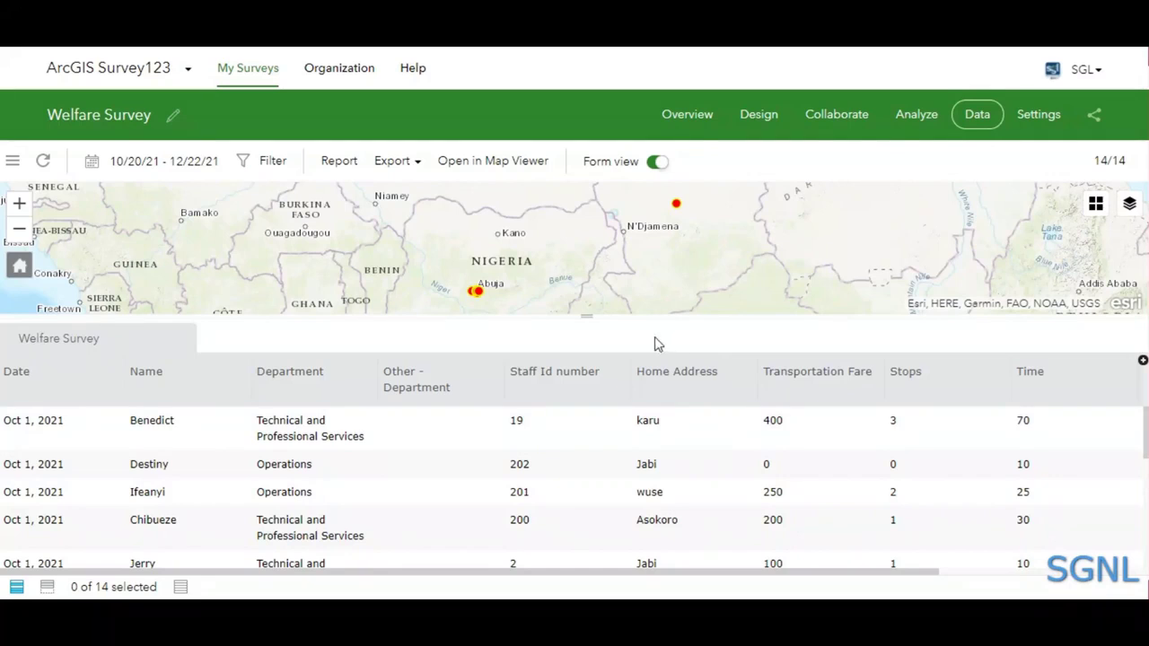
{"action": "left_click_drag", "start_coordinate": [579, 315], "coordinate": [561, 187]}
{"action": "left_click_drag", "start_coordinate": [1144, 320], "coordinate": [1077, 287]}
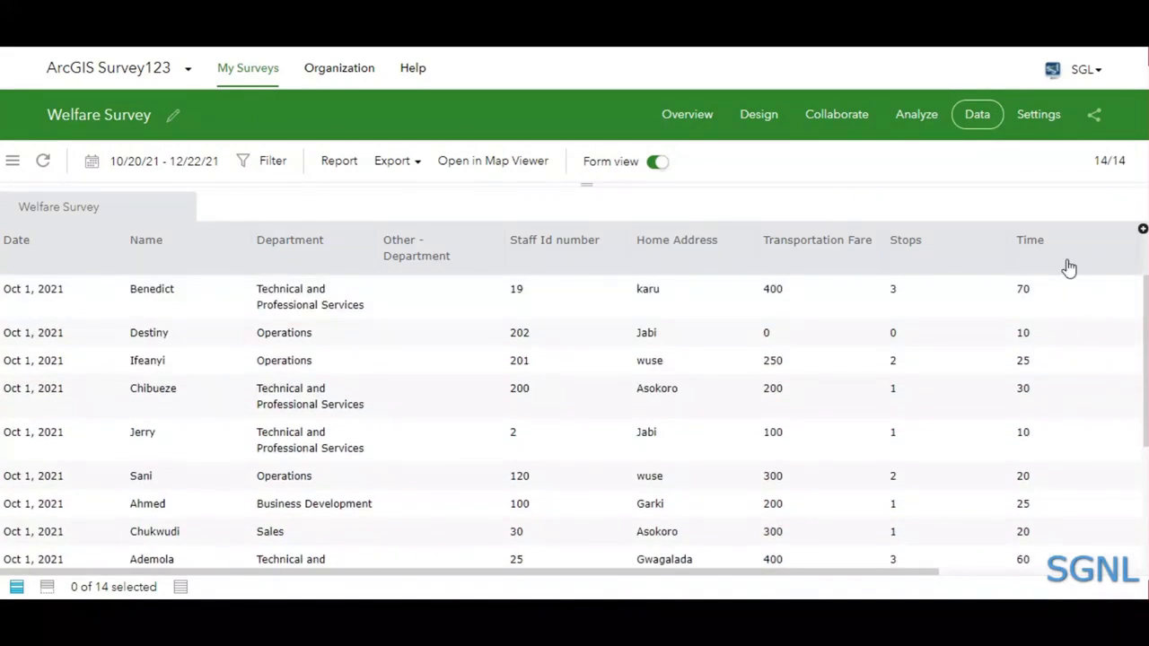
{"action": "left_click_drag", "start_coordinate": [584, 183], "coordinate": [577, 377]}
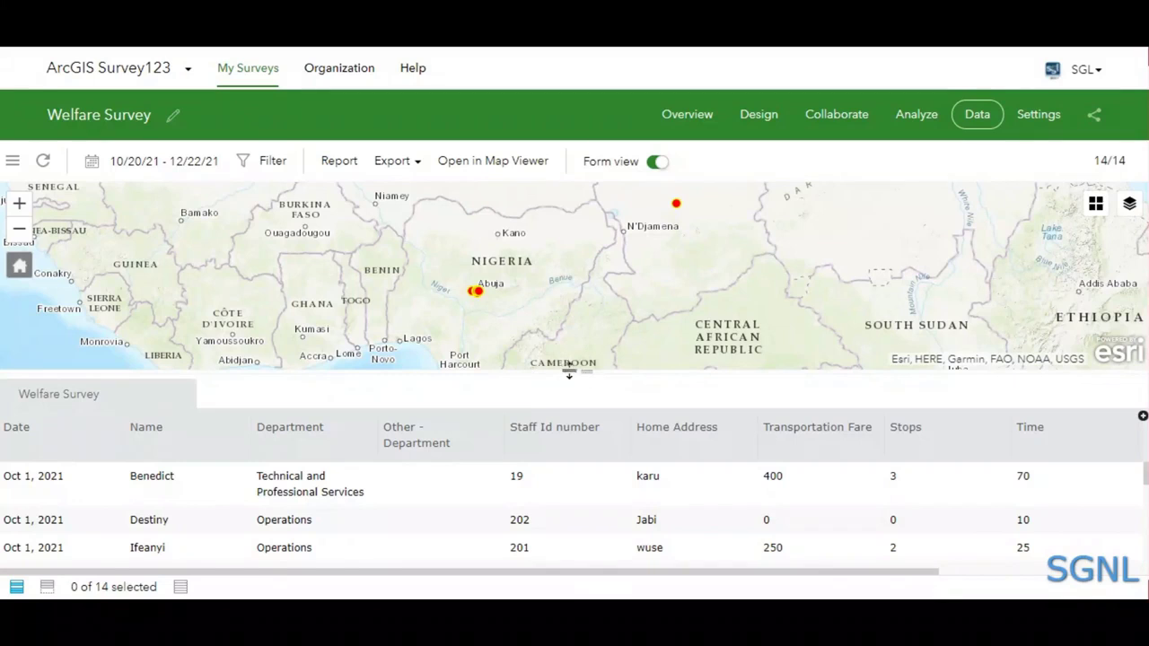
Examine the response points around Abuja on the map and view the submitted forms of the first two table records
{"action": "scroll", "coordinate": [472, 293], "scroll_direction": "up", "scroll_amount": 3}
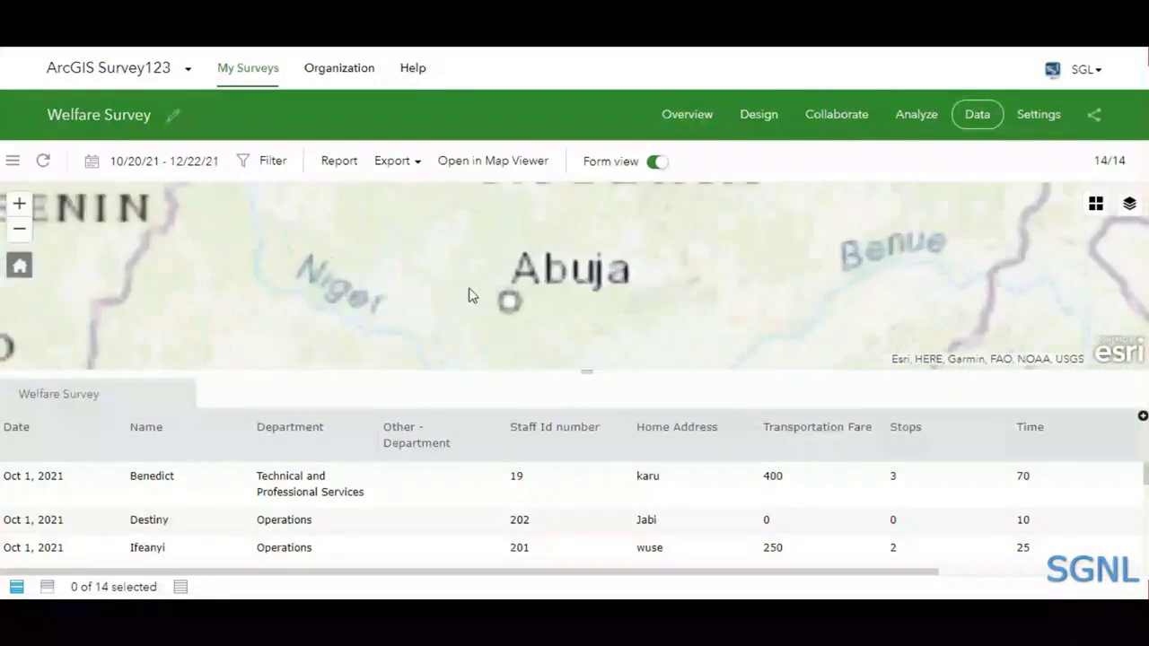
{"action": "scroll", "coordinate": [472, 294], "scroll_direction": "up", "scroll_amount": 2}
{"action": "scroll", "coordinate": [674, 316], "scroll_direction": "down", "scroll_amount": 5}
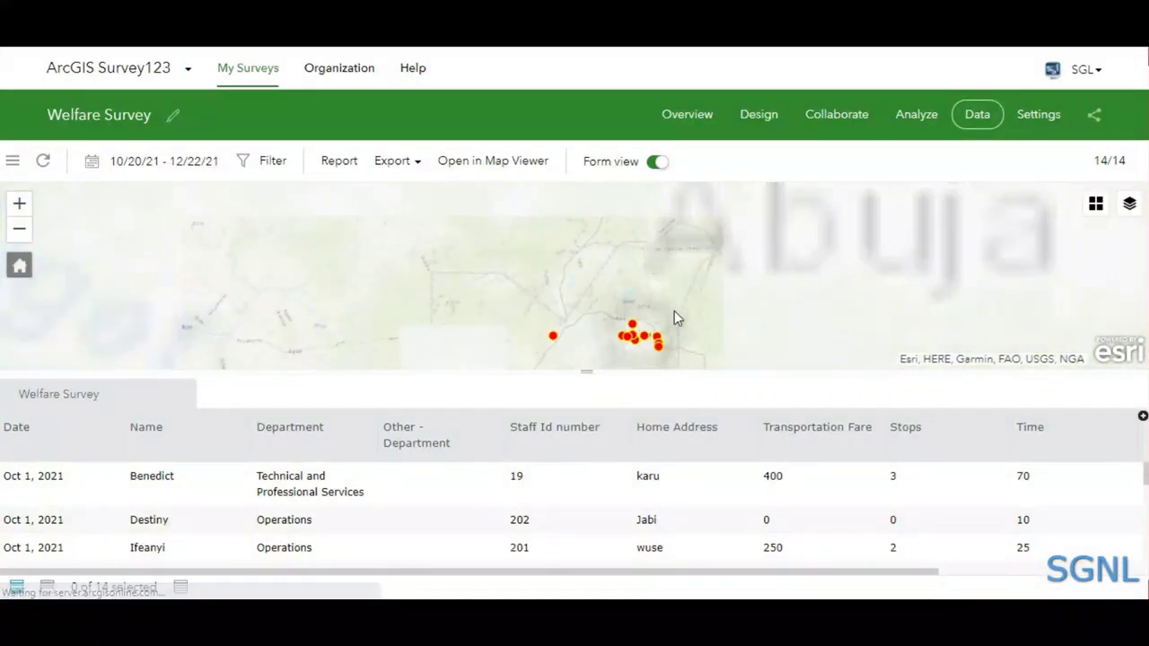
{"action": "left_click_drag", "start_coordinate": [674, 317], "coordinate": [631, 285]}
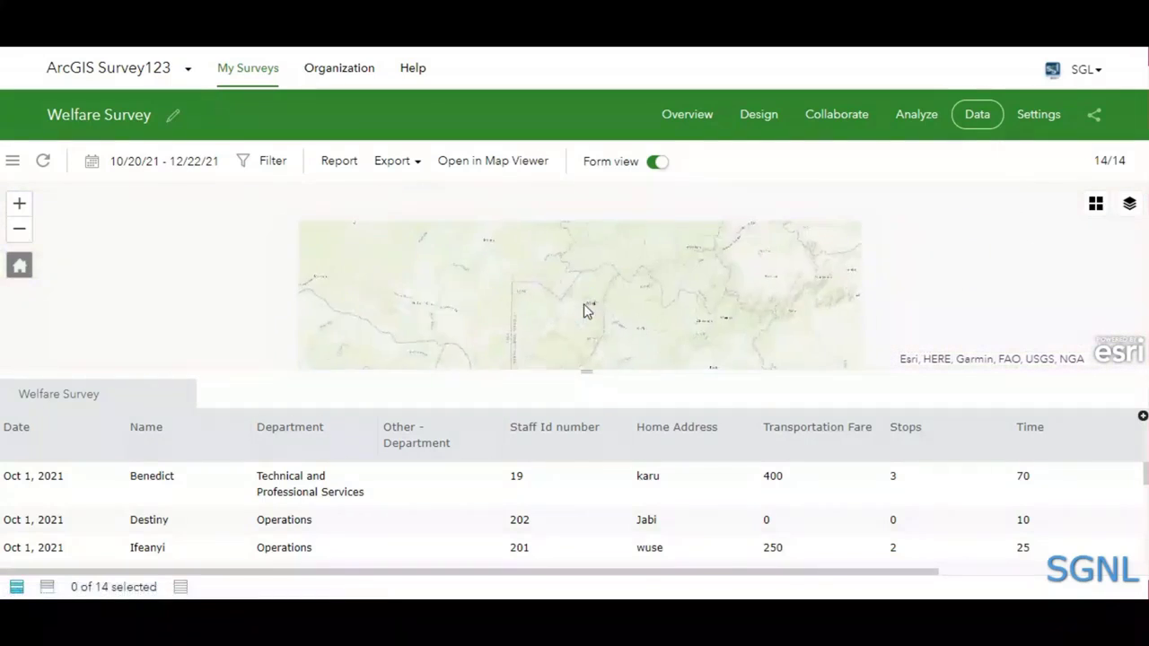
{"action": "scroll", "coordinate": [583, 309], "scroll_direction": "down", "scroll_amount": 2}
{"action": "scroll", "coordinate": [579, 310], "scroll_direction": "up", "scroll_amount": 4}
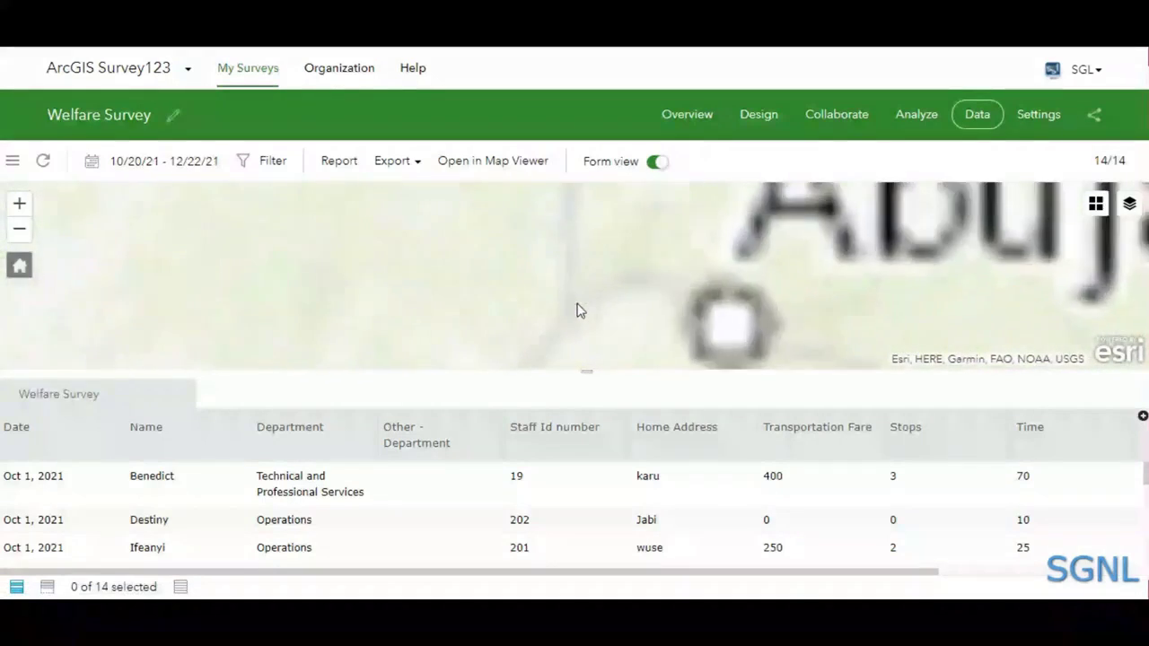
{"action": "left_click_drag", "start_coordinate": [695, 316], "coordinate": [568, 326]}
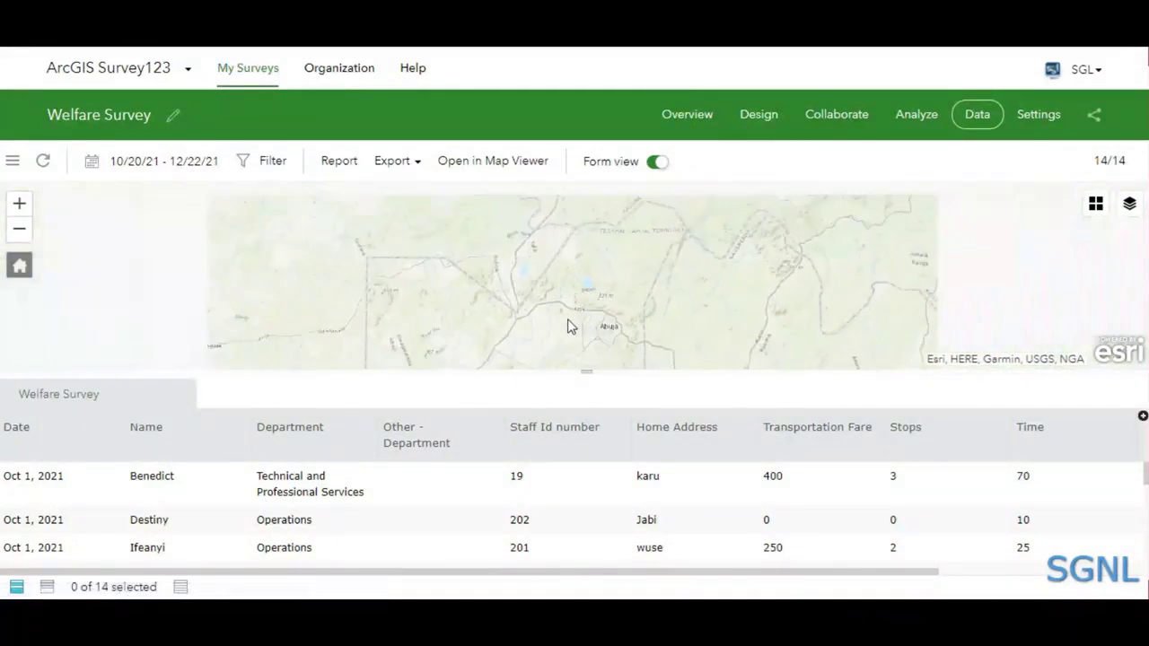
{"action": "scroll", "coordinate": [567, 326], "scroll_direction": "up", "scroll_amount": 2}
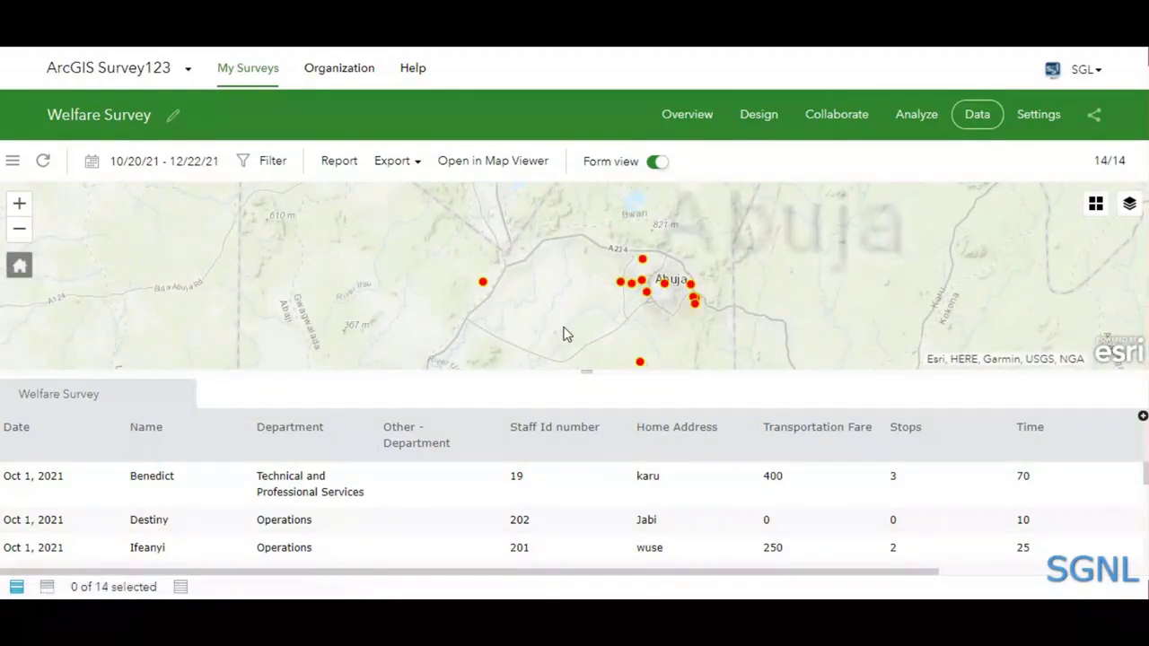
{"action": "left_click", "coordinate": [94, 492]}
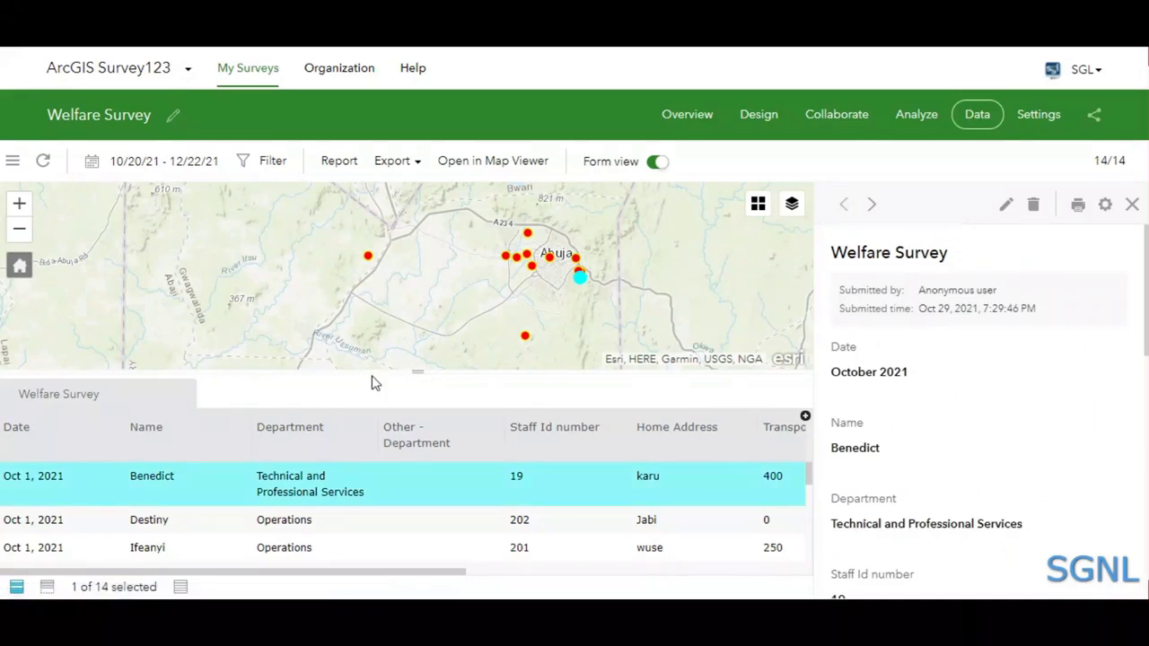
{"action": "left_click", "coordinate": [20, 526]}
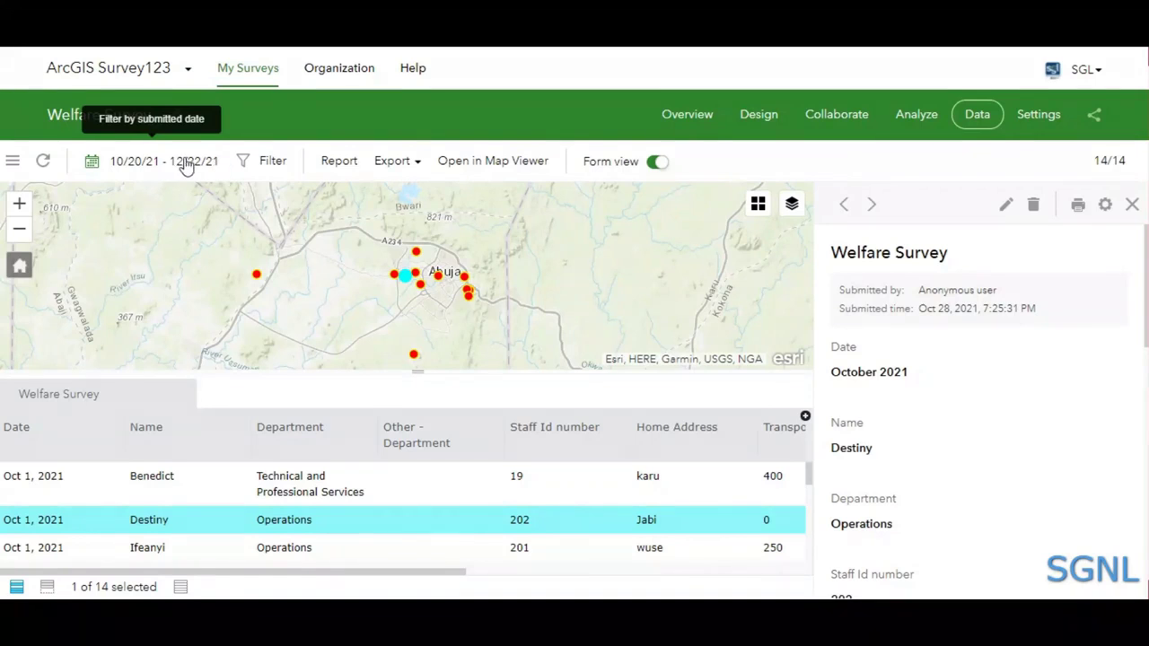
Filter the survey records to those where Department is Technical and Professional Services, and zoom the map to them
{"action": "left_click", "coordinate": [260, 162]}
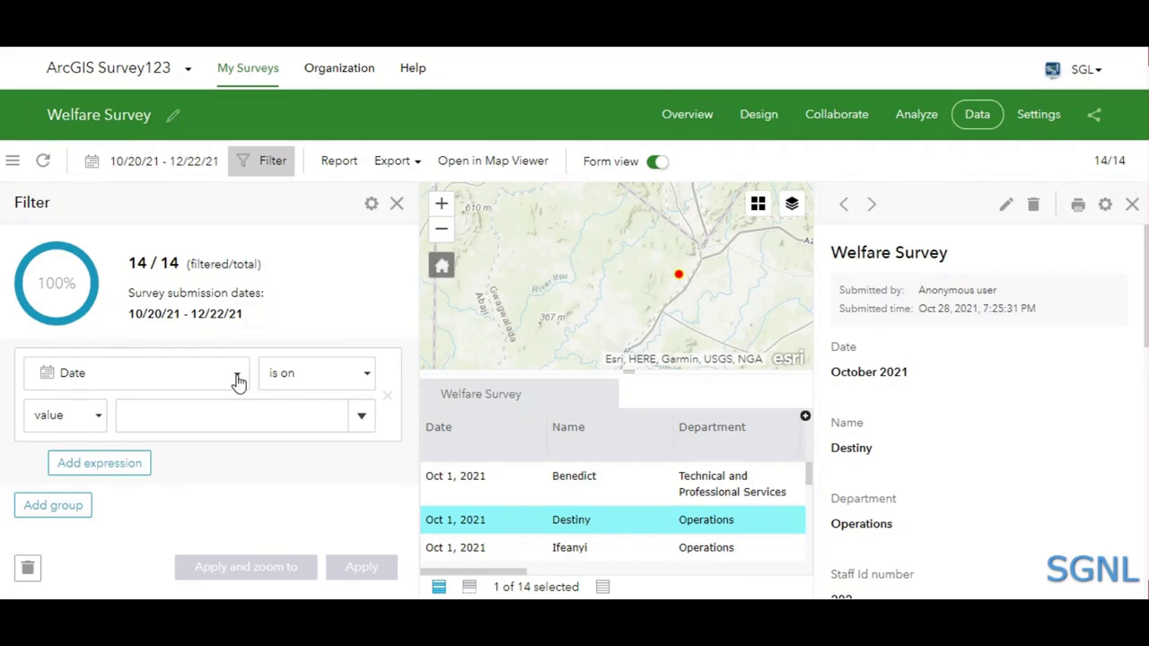
{"action": "left_click", "coordinate": [238, 382]}
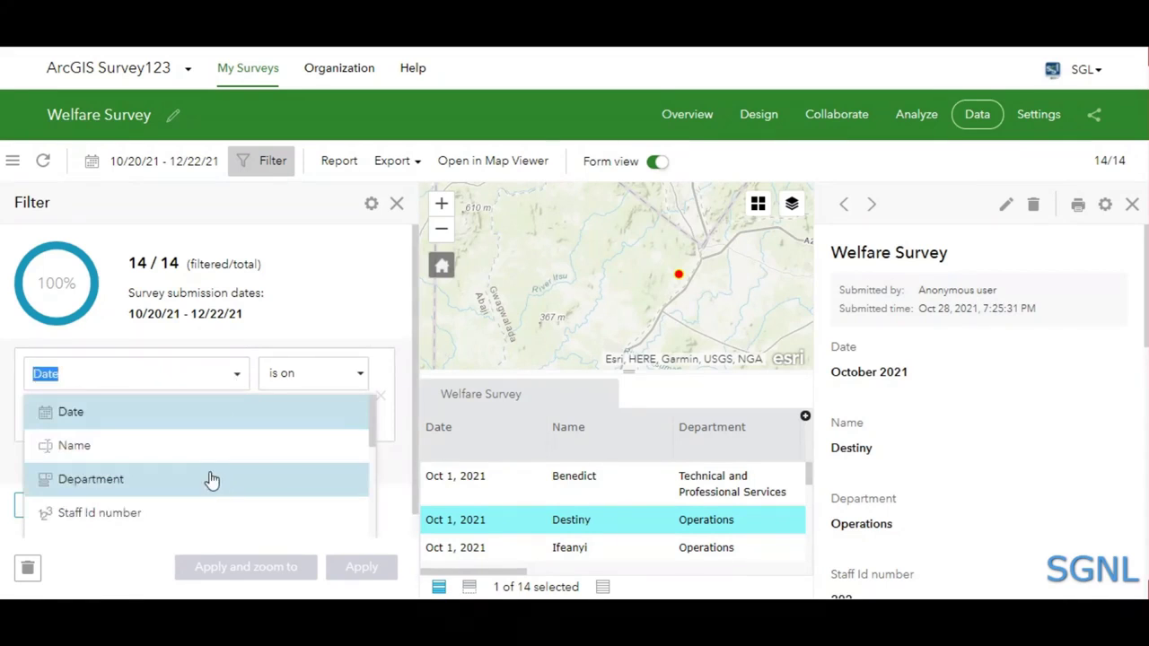
{"action": "left_click", "coordinate": [252, 169]}
{"action": "left_click", "coordinate": [252, 169]}
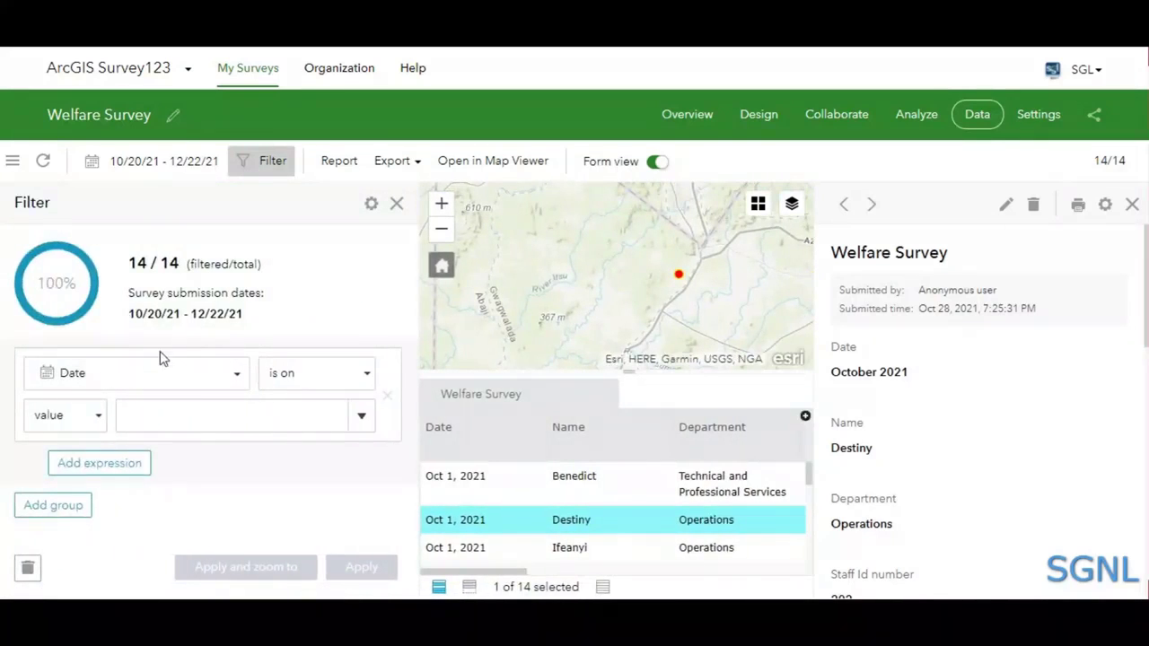
{"action": "left_click", "coordinate": [218, 375]}
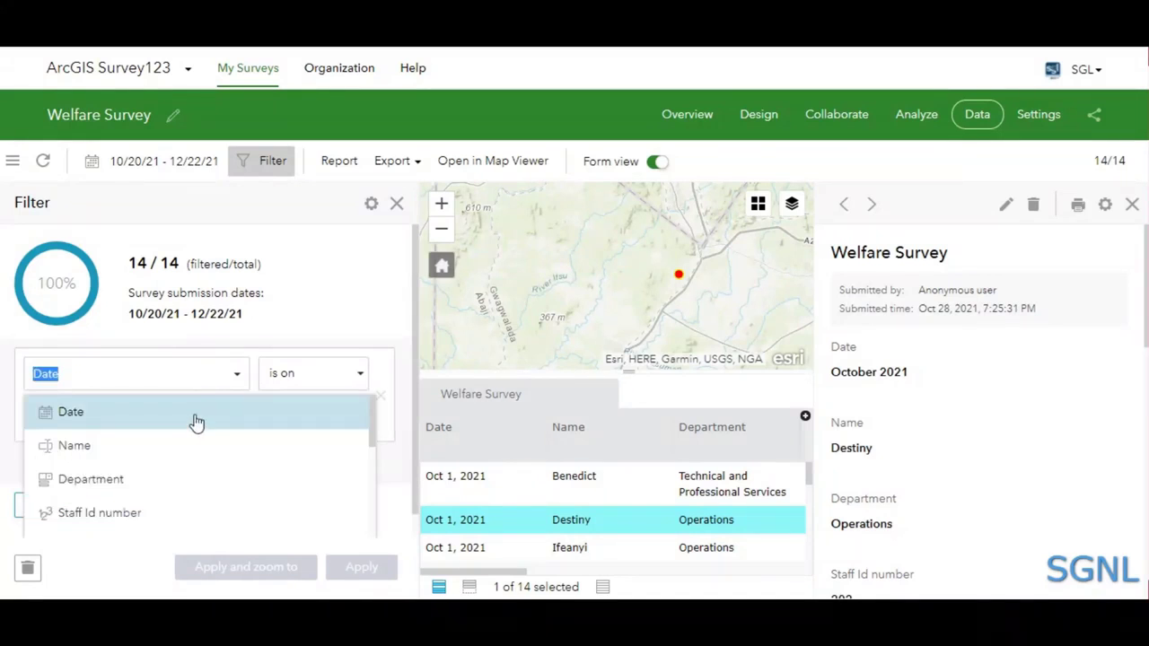
{"action": "left_click", "coordinate": [92, 485]}
{"action": "left_click", "coordinate": [282, 377]}
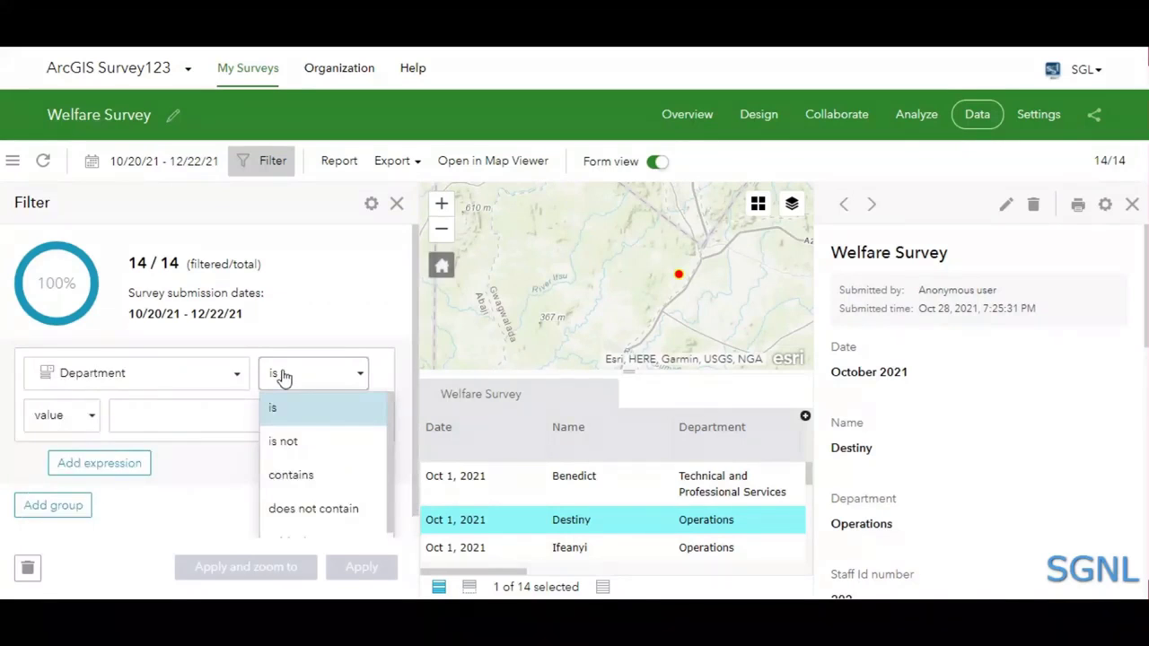
{"action": "left_click", "coordinate": [282, 377]}
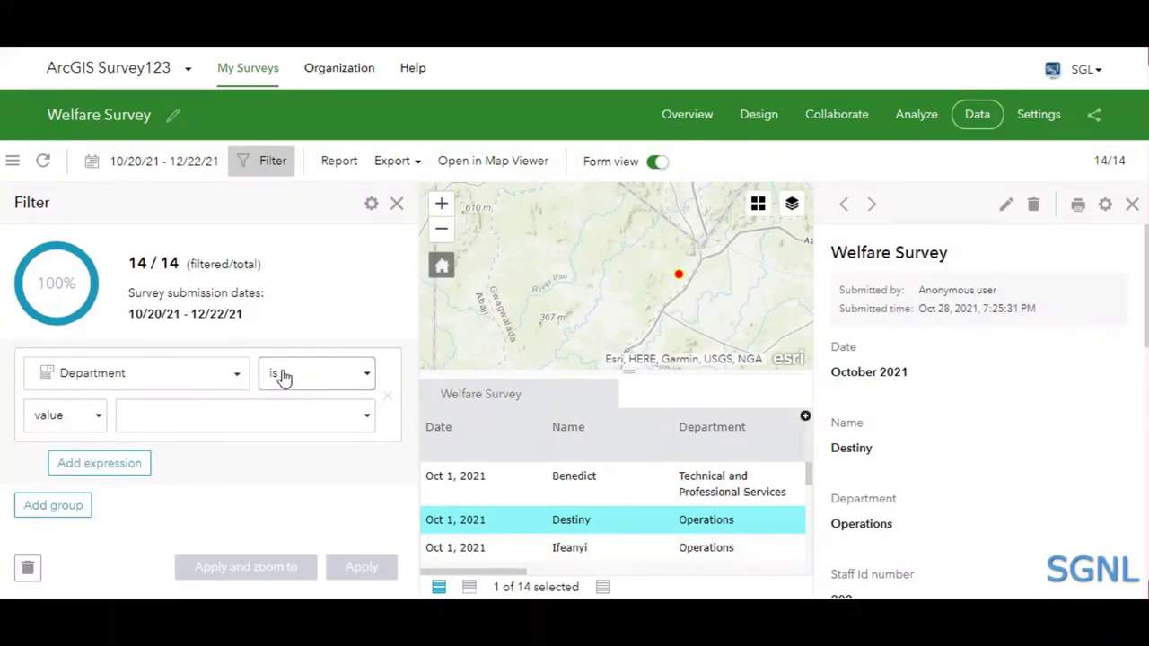
{"action": "left_click", "coordinate": [226, 426]}
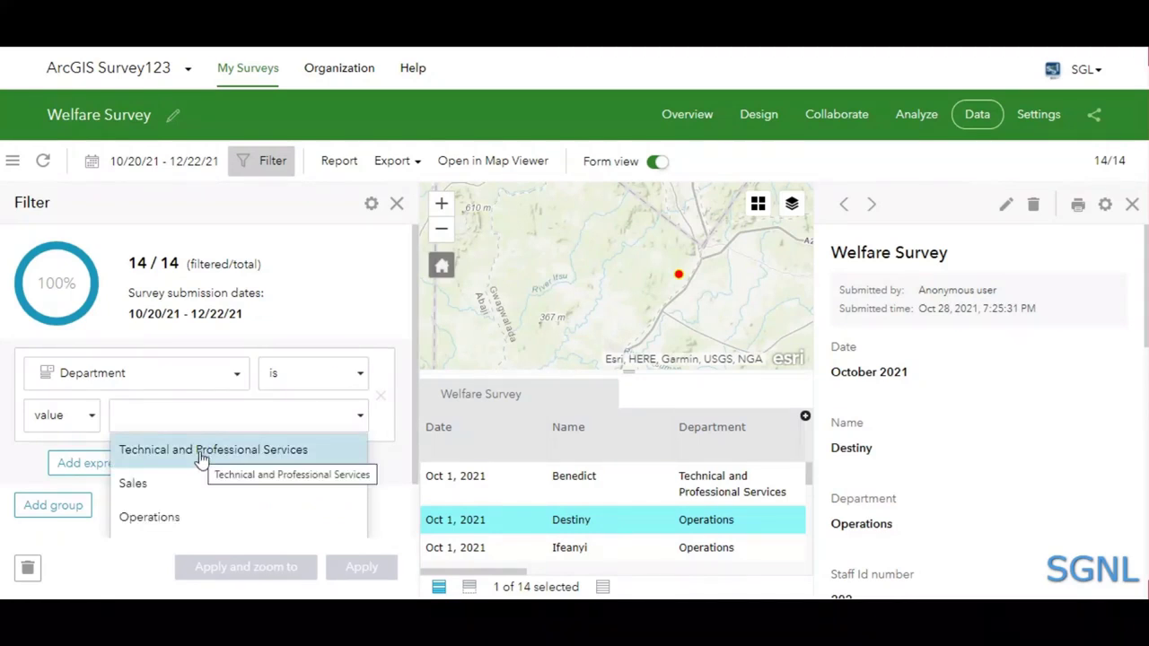
{"action": "left_click", "coordinate": [201, 452]}
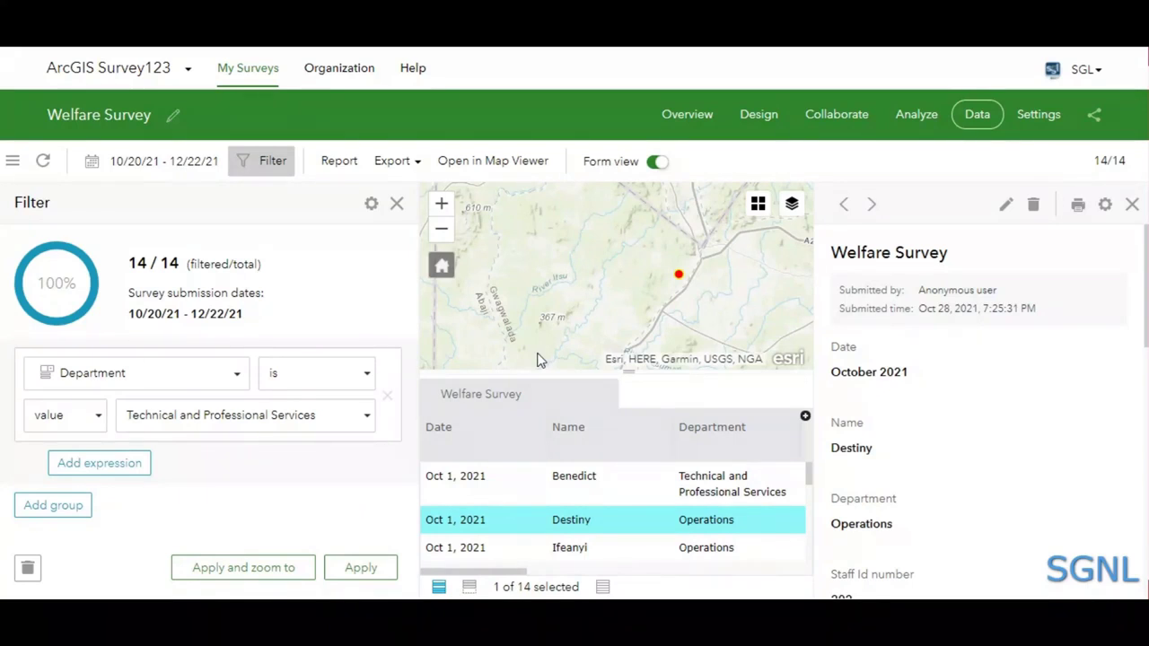
{"action": "left_click", "coordinate": [256, 571]}
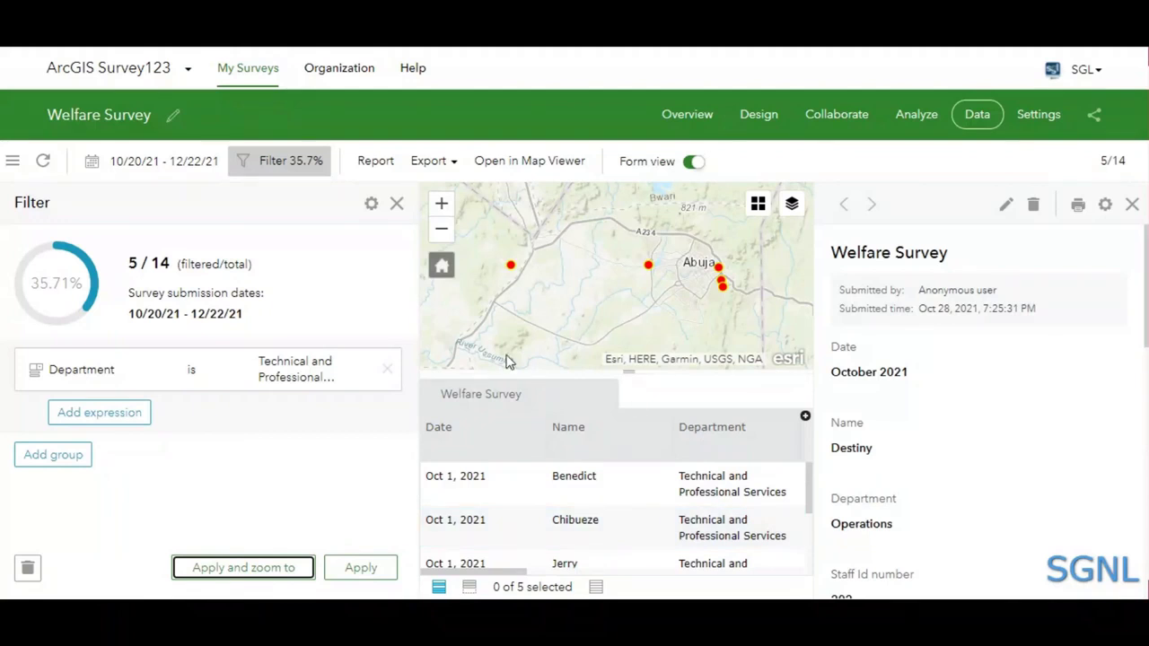
Close the filter settings and expand the table to full height to review the filtered records
{"action": "left_click", "coordinate": [290, 171]}
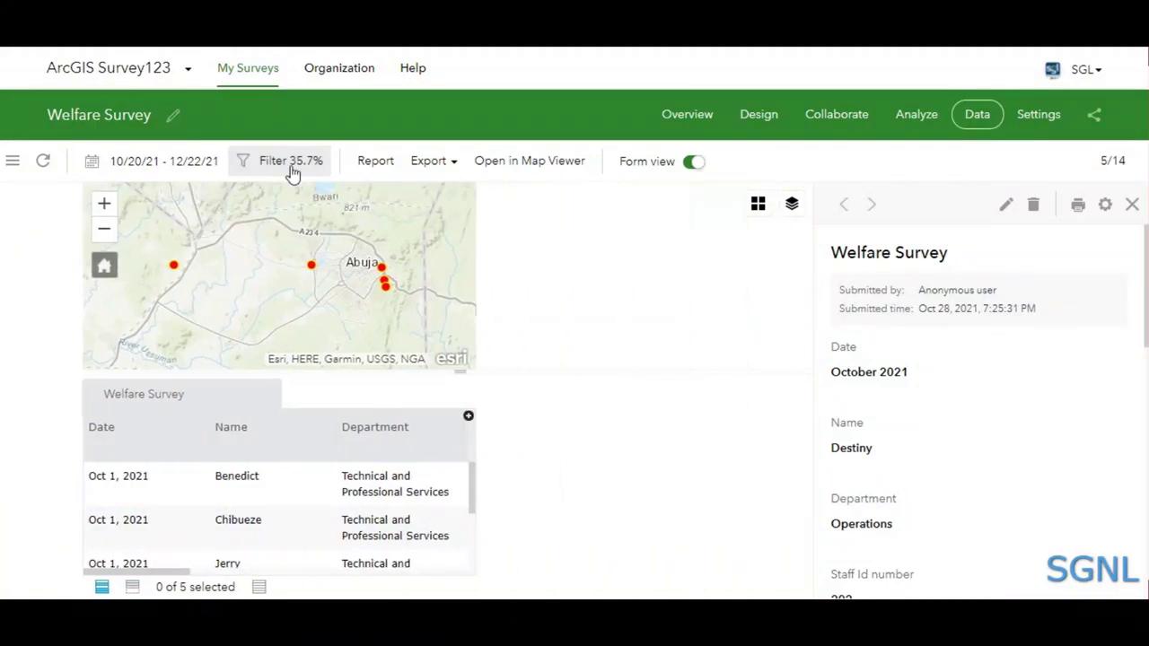
{"action": "left_click_drag", "start_coordinate": [418, 371], "coordinate": [403, 215]}
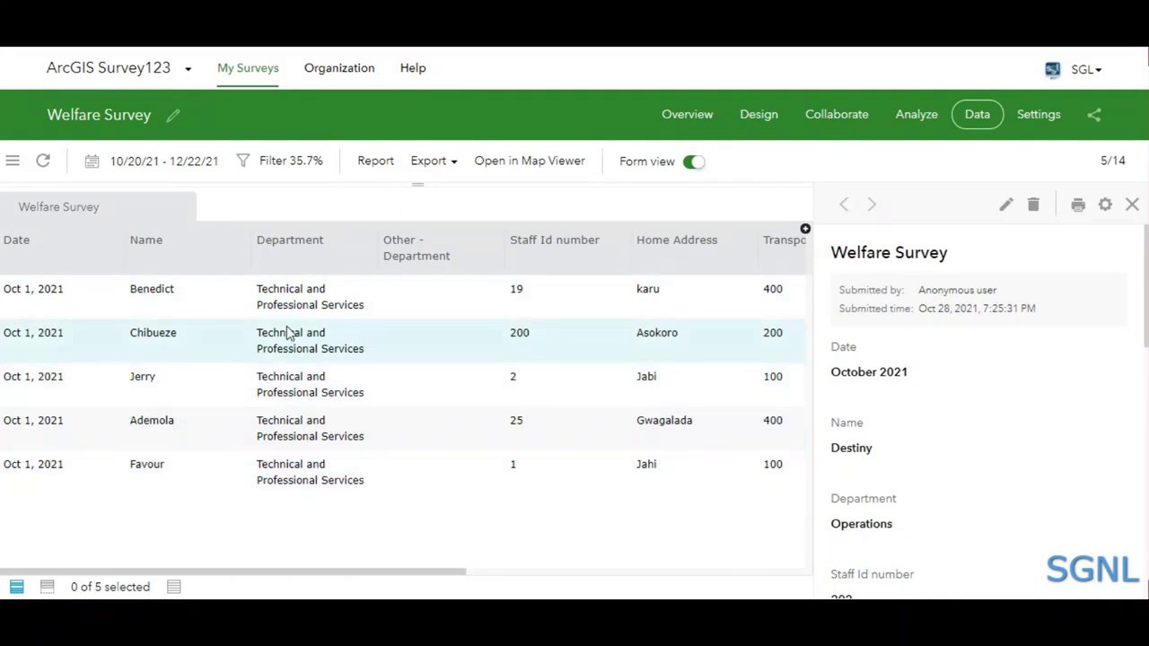
{"action": "mouse_move", "coordinate": [419, 188]}
{"action": "left_mouse_down"}
{"action": "mouse_move", "coordinate": [425, 367]}
{"action": "mouse_move", "coordinate": [398, 281]}
{"action": "mouse_move", "coordinate": [417, 185]}
{"action": "left_mouse_up"}
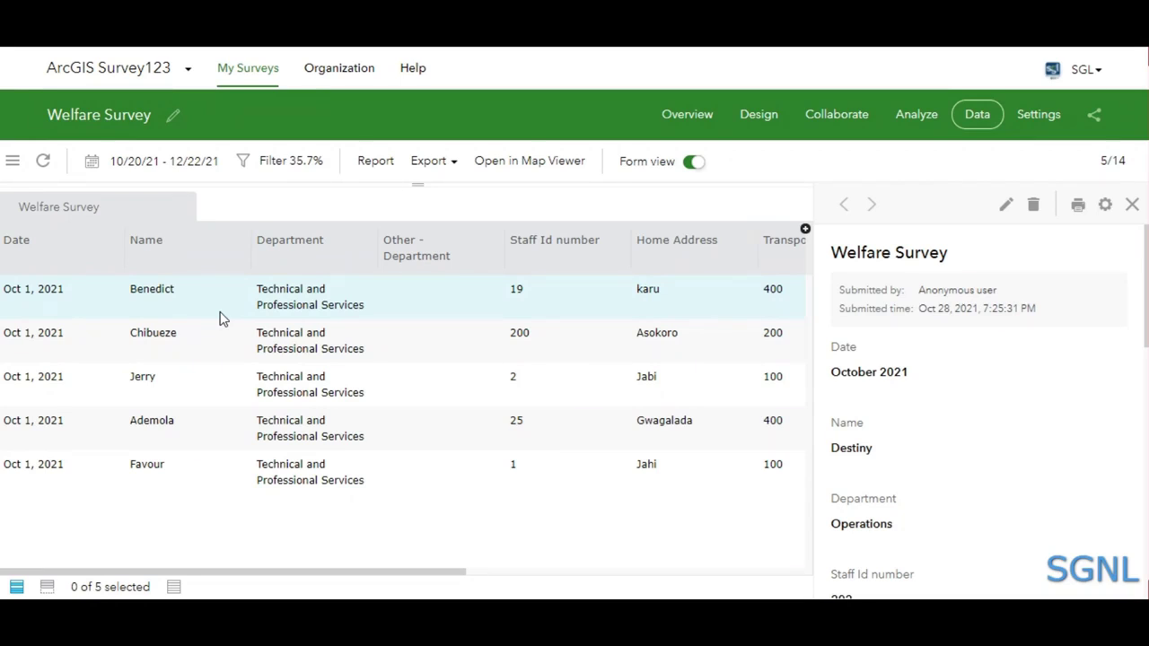
Clear the department filter, close its settings, and bring the map back above the records table
{"action": "left_click", "coordinate": [297, 162]}
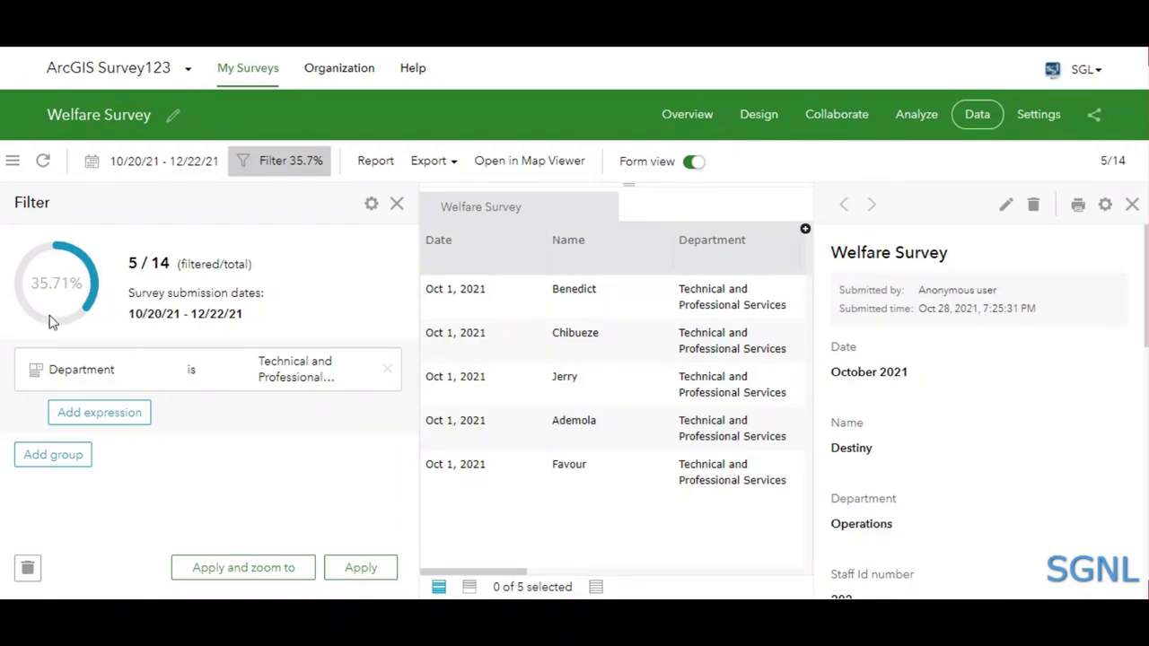
{"action": "left_click", "coordinate": [28, 568]}
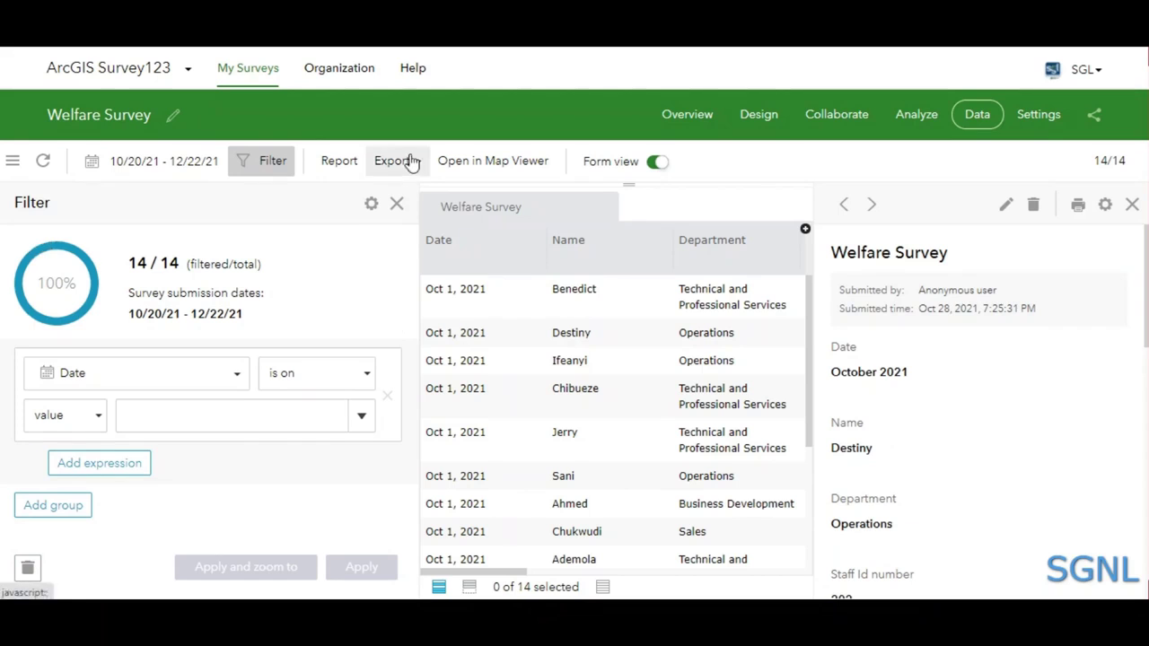
{"action": "left_click", "coordinate": [397, 204]}
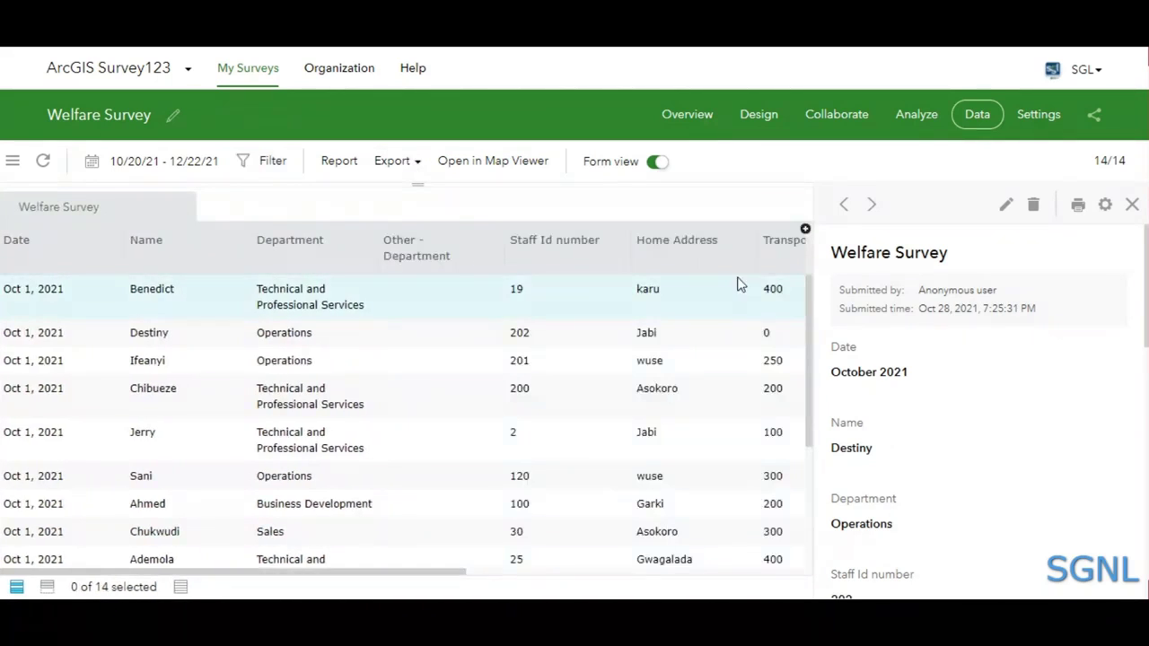
{"action": "left_click_drag", "start_coordinate": [807, 305], "coordinate": [786, 297]}
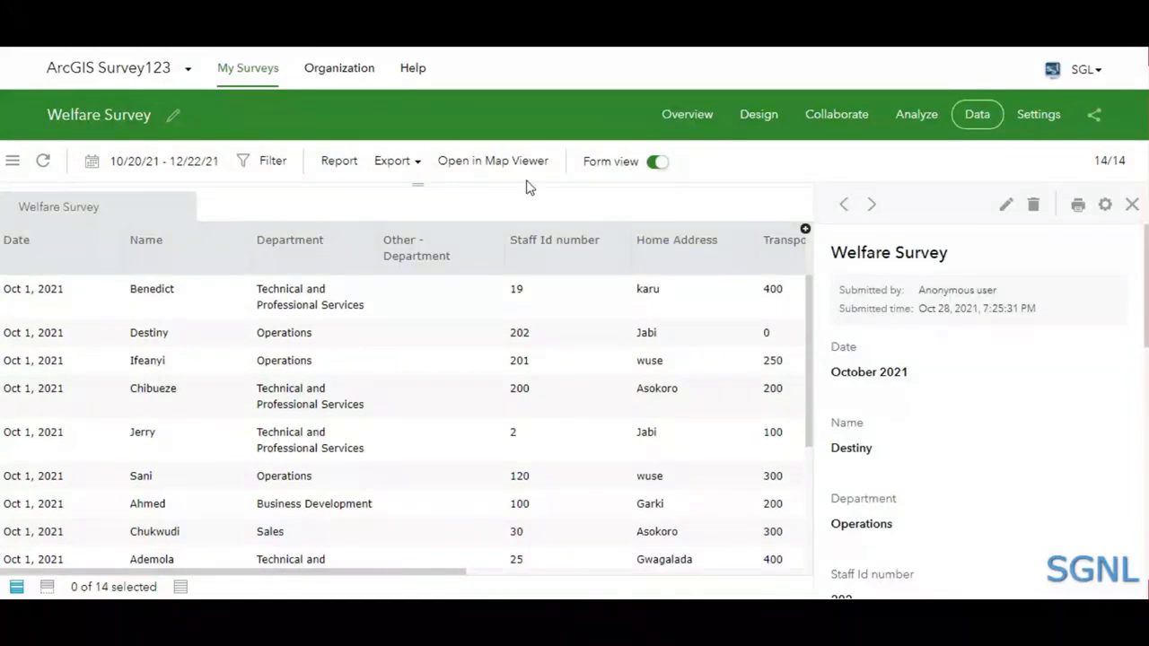
{"action": "left_click_drag", "start_coordinate": [419, 185], "coordinate": [430, 353]}
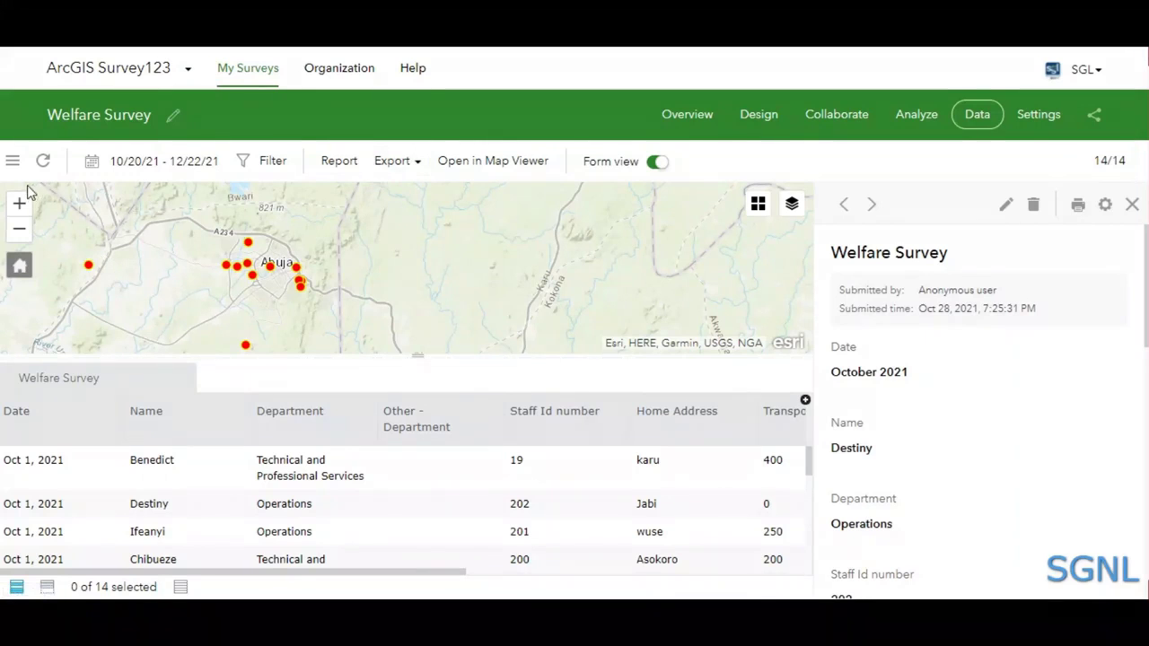
Export all survey records as CSV and open the downloaded zip file
{"action": "left_click", "coordinate": [400, 162]}
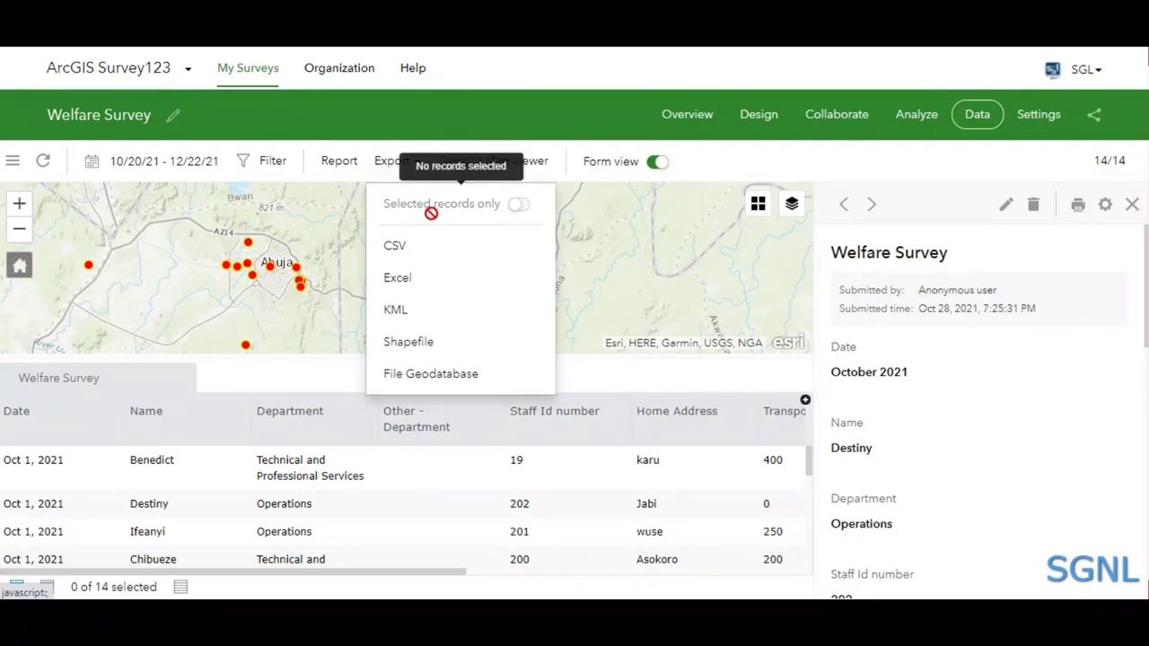
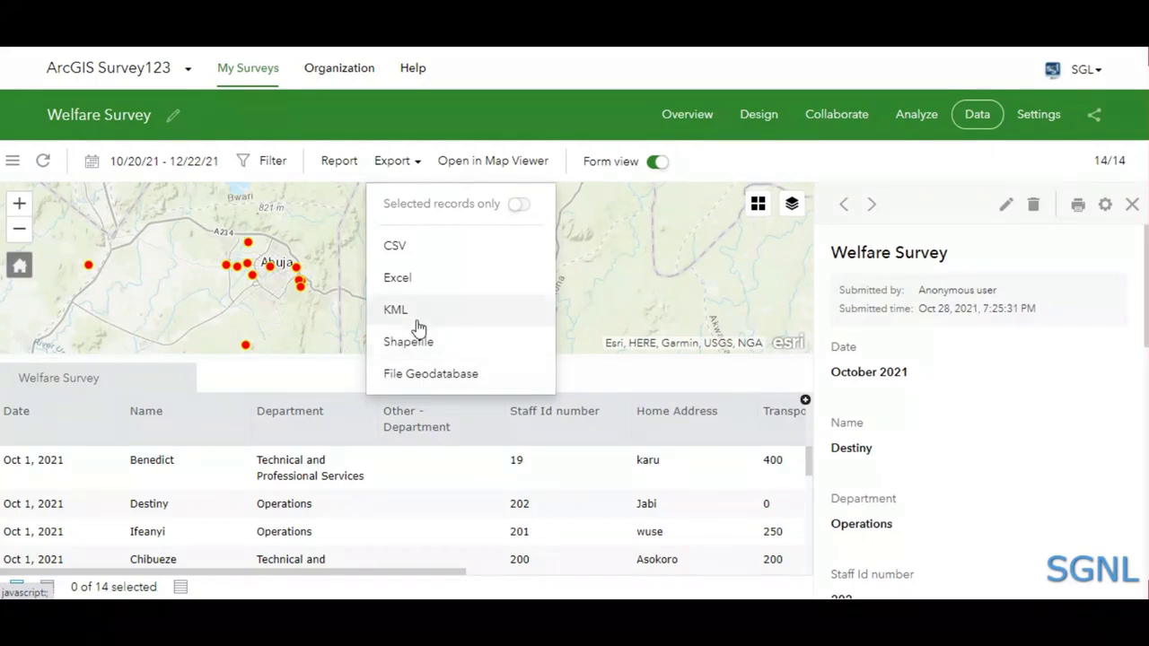
{"action": "left_click", "coordinate": [393, 251]}
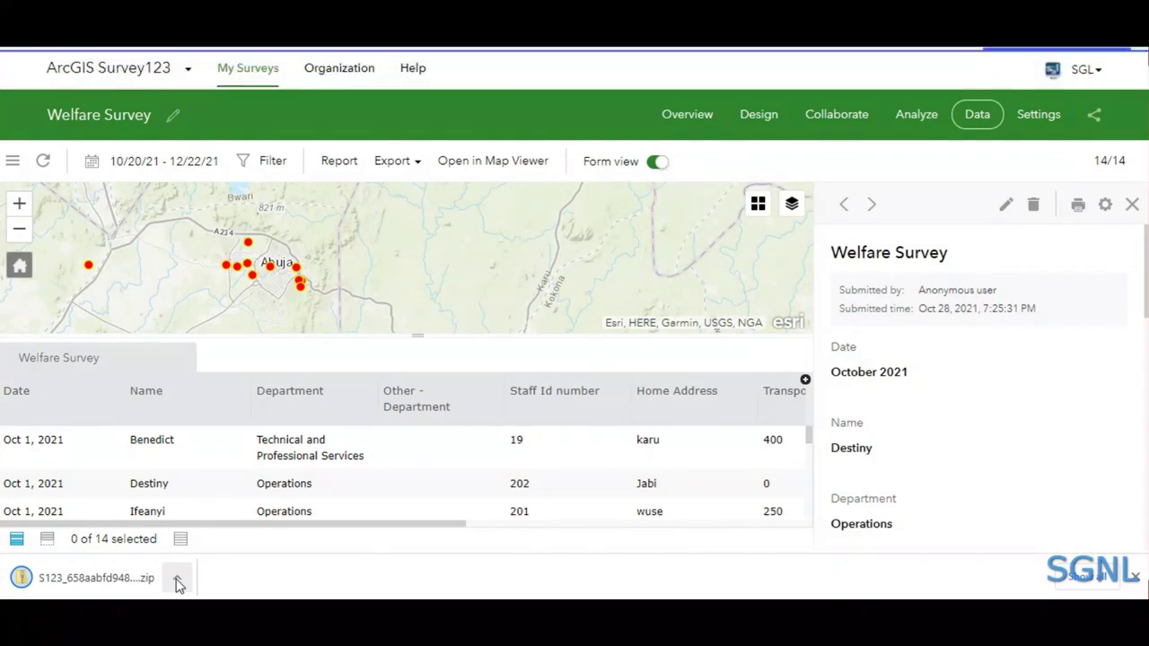
{"action": "left_click", "coordinate": [178, 581]}
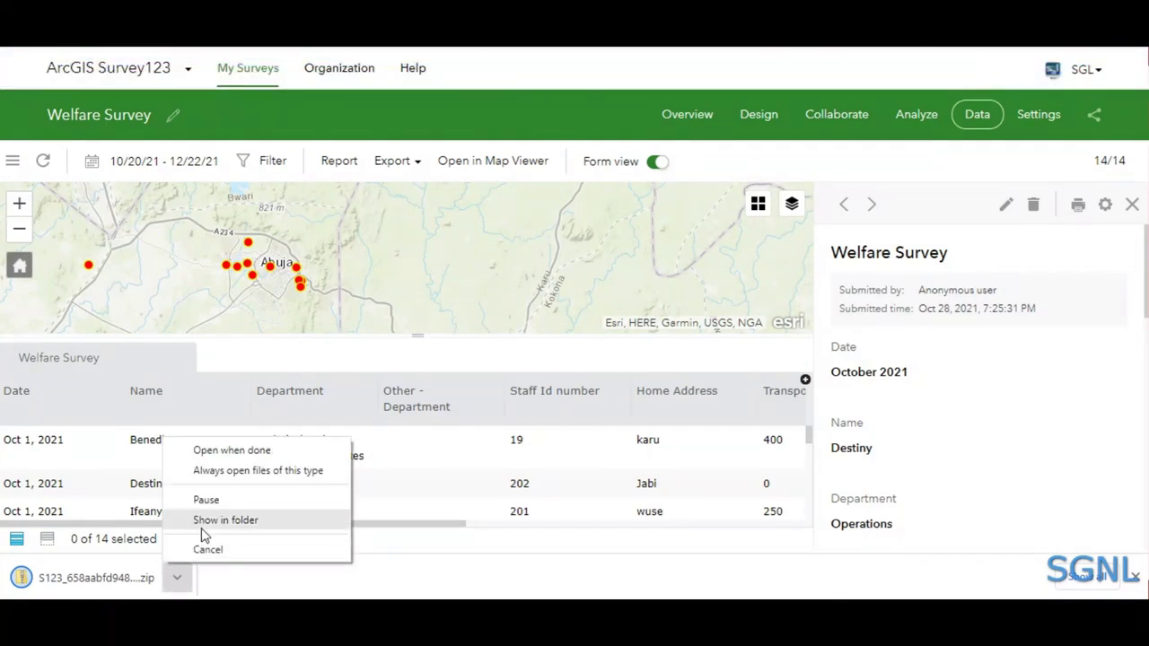
{"action": "left_click", "coordinate": [208, 524]}
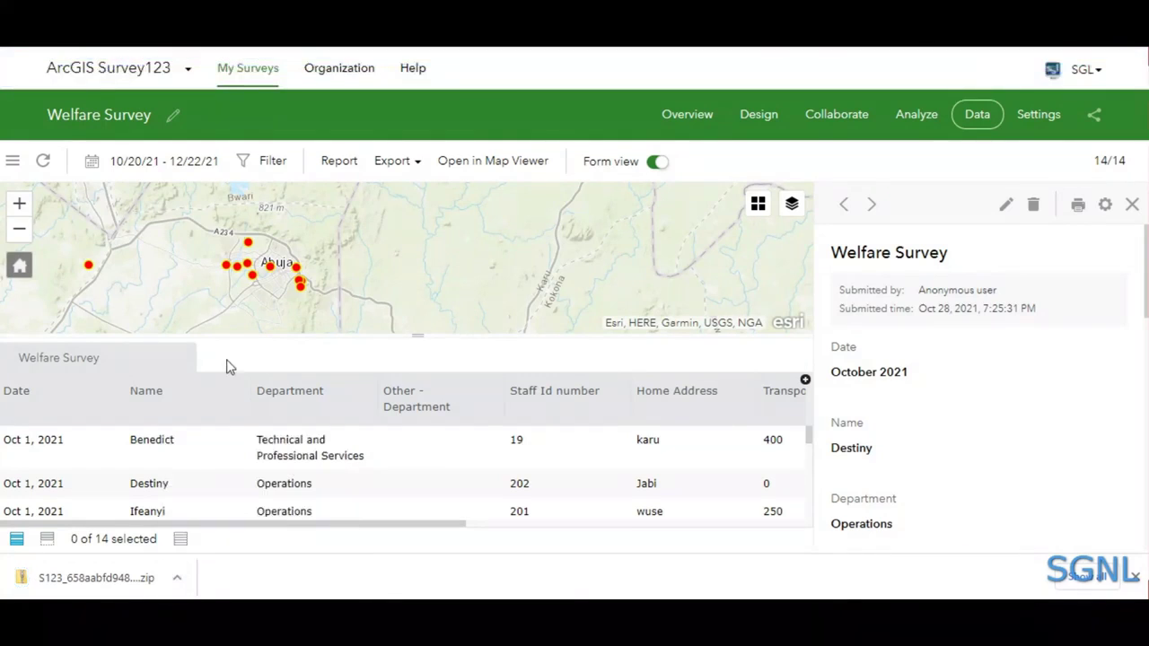
{"action": "left_click", "coordinate": [176, 575]}
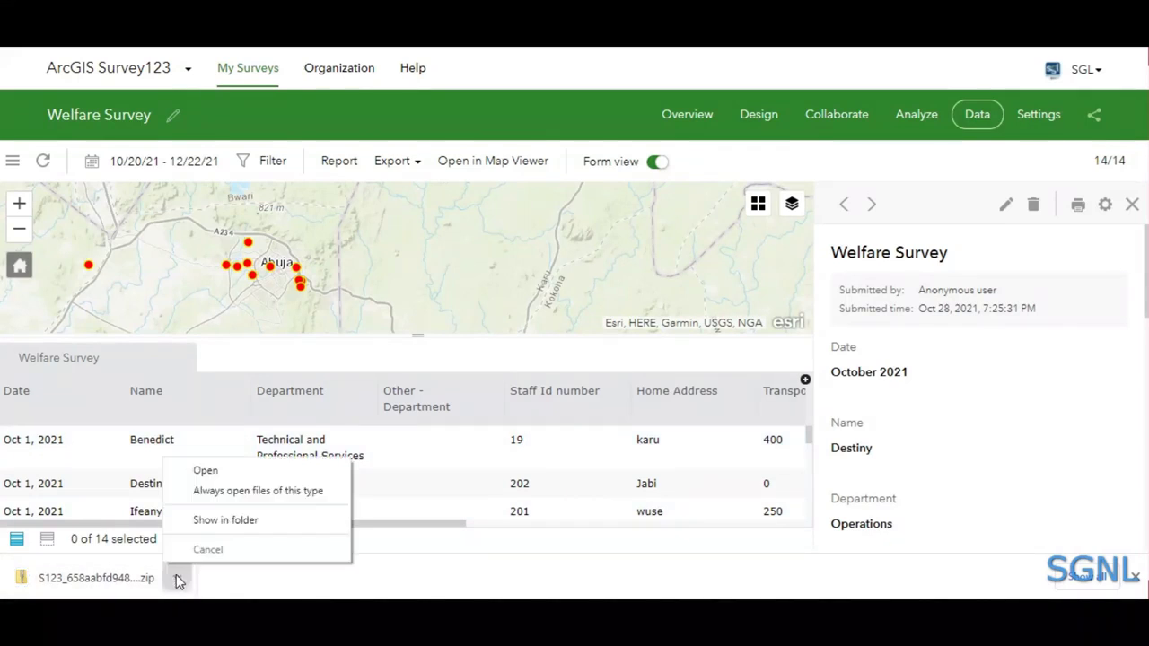
{"action": "left_click", "coordinate": [205, 473]}
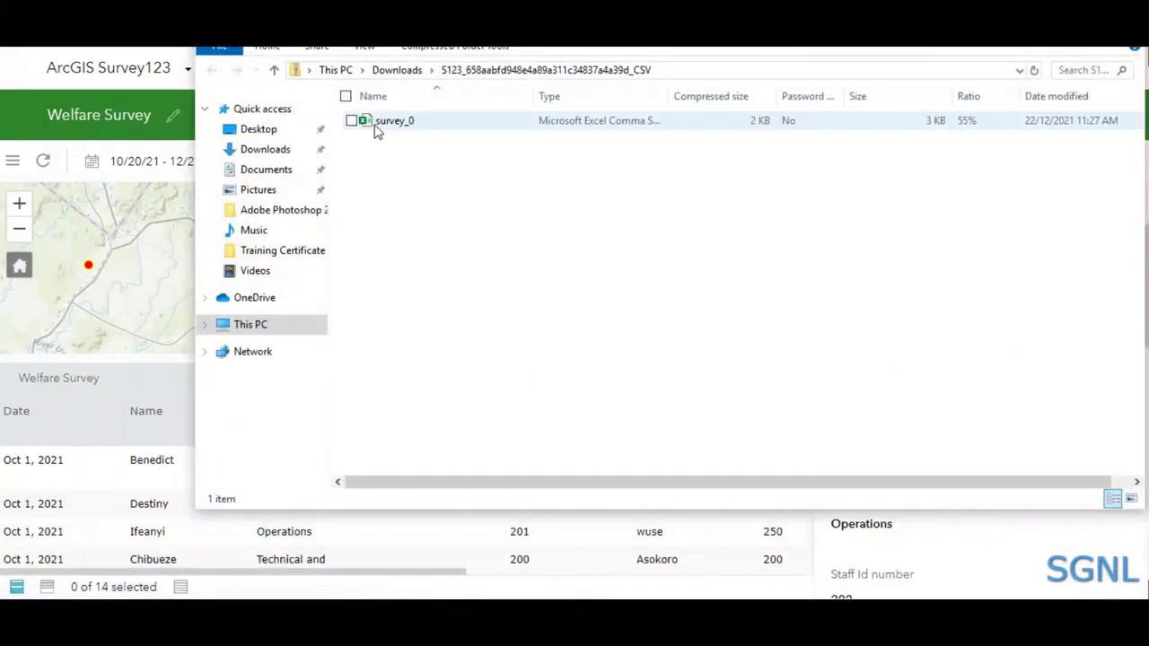
Open the exported survey_0 CSV file in Excel and minimize the zip folder window covering it
{"action": "double_click", "coordinate": [377, 131]}
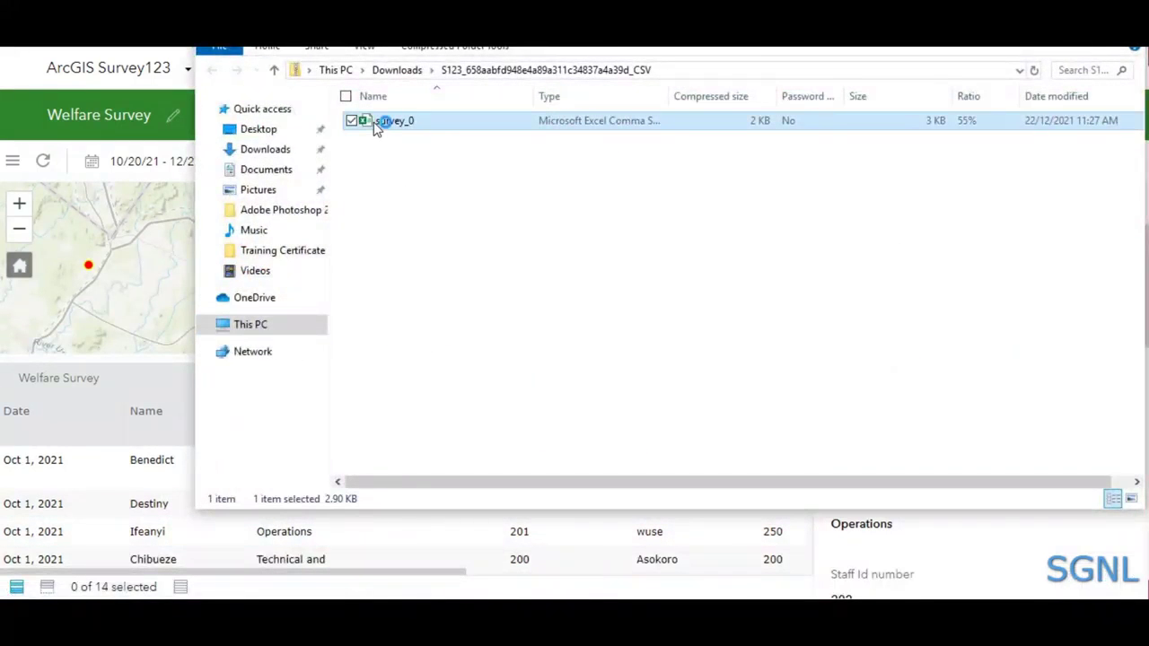
{"action": "left_click_drag", "start_coordinate": [519, 32], "coordinate": [464, 72]}
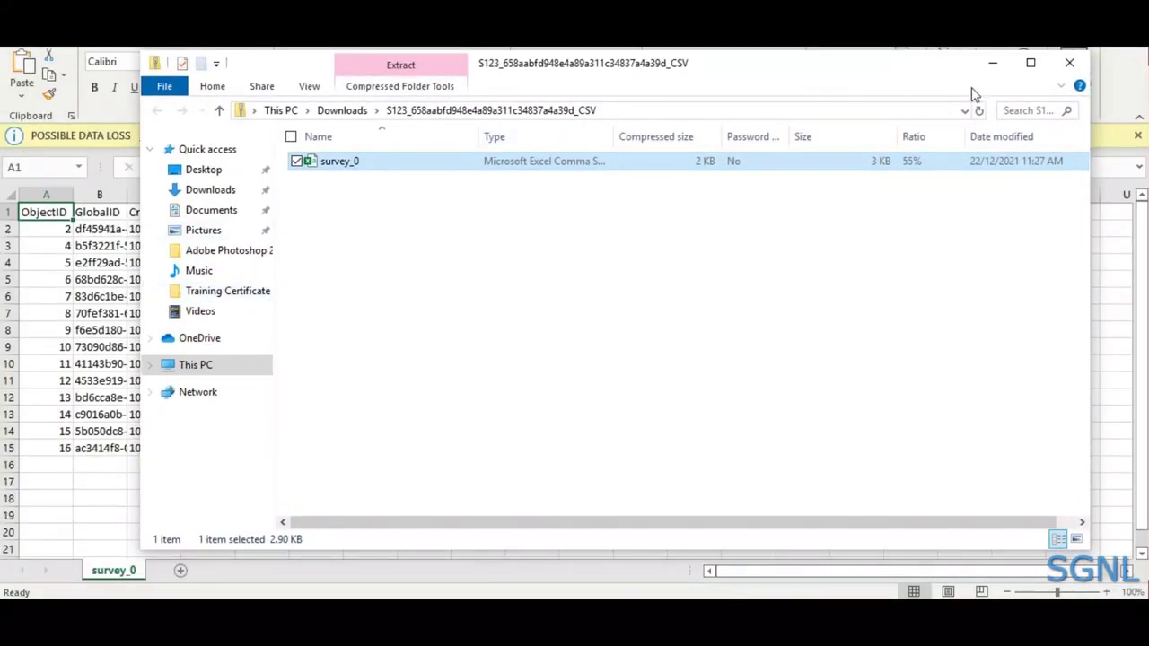
{"action": "left_click", "coordinate": [992, 63]}
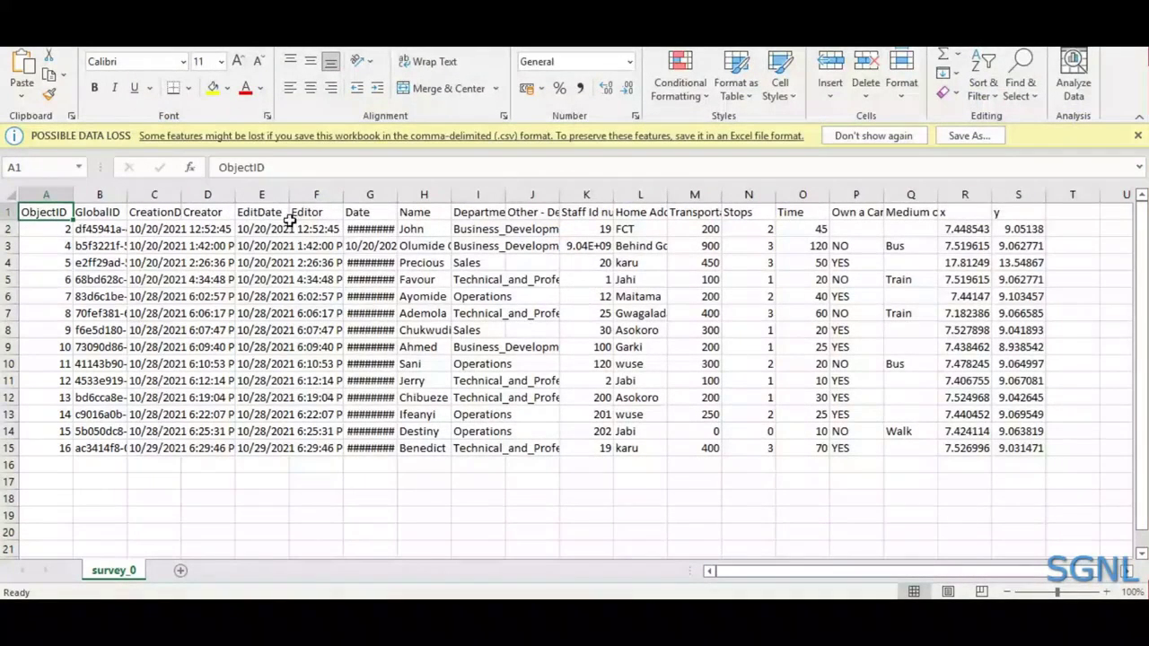
Narrow the Editor column and fit the Date, Name, Department and Other - Department columns to their contents
{"action": "left_click_drag", "start_coordinate": [343, 194], "coordinate": [326, 194]}
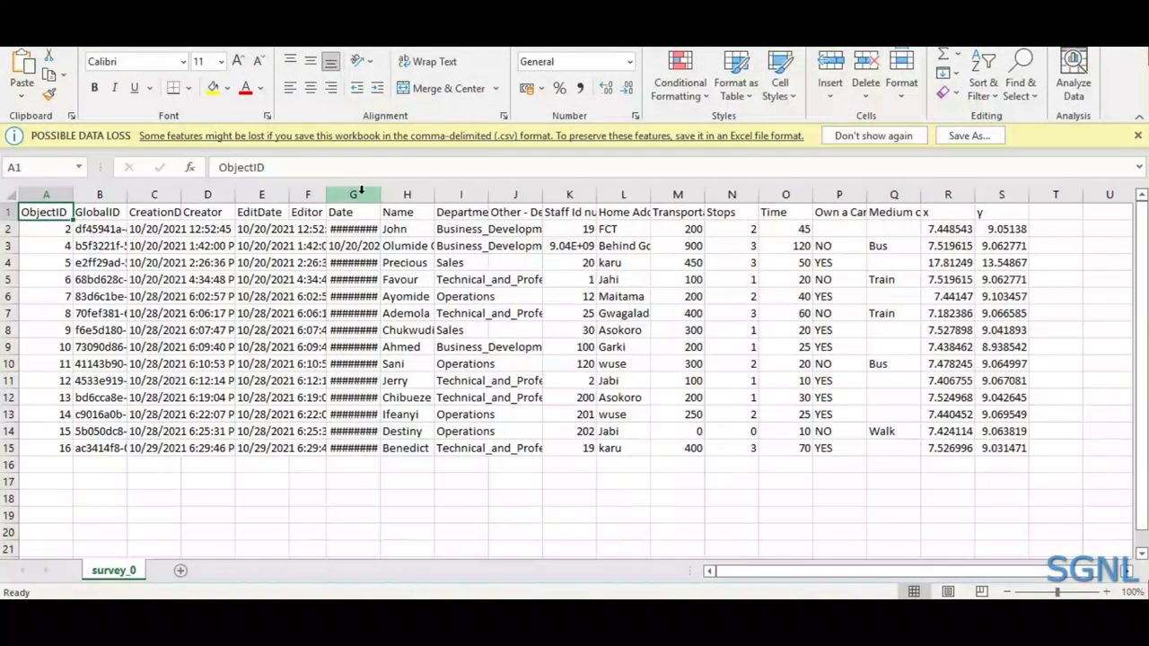
{"action": "double_click", "coordinate": [379, 194]}
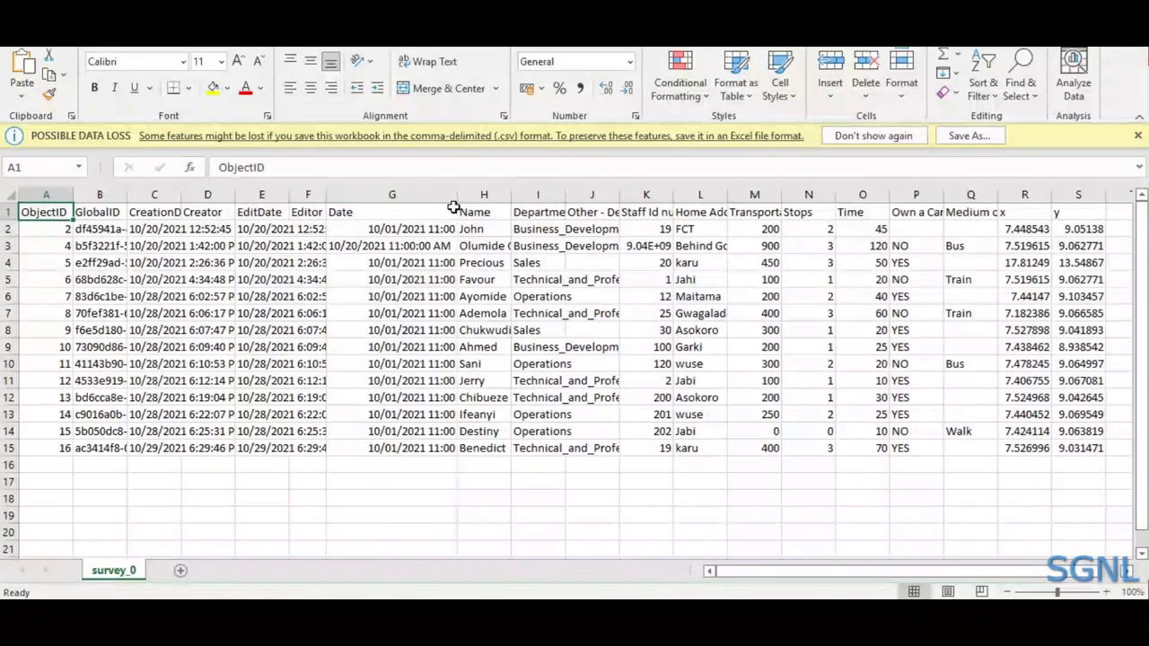
{"action": "double_click", "coordinate": [511, 194]}
{"action": "left_click", "coordinate": [514, 195]}
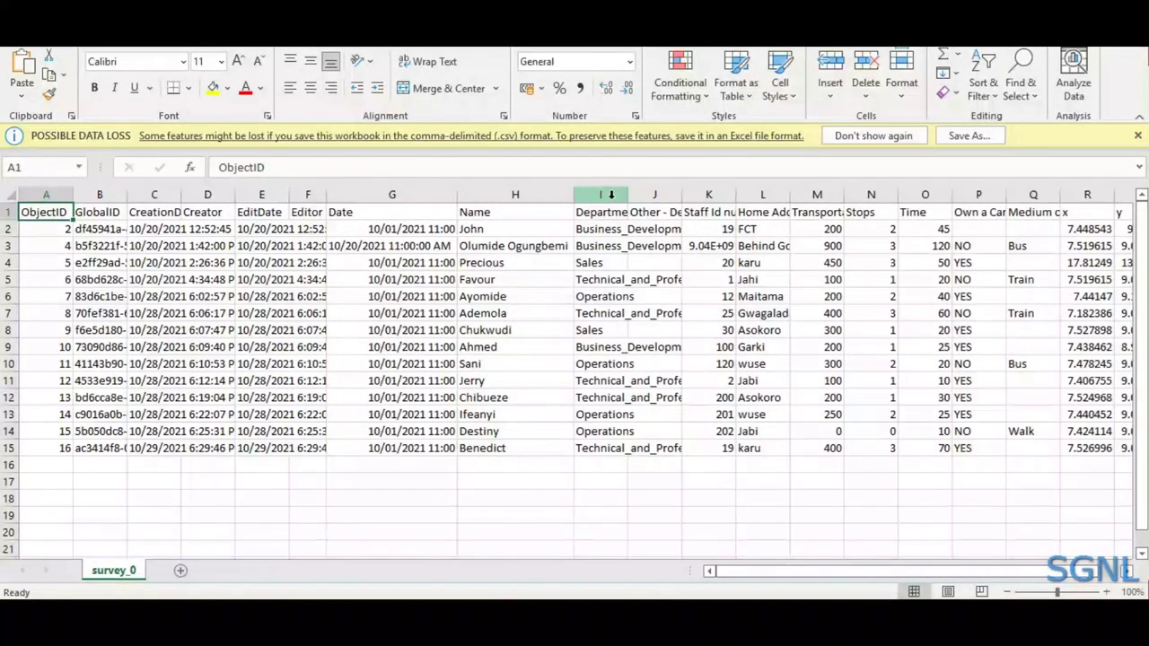
{"action": "double_click", "coordinate": [628, 194]}
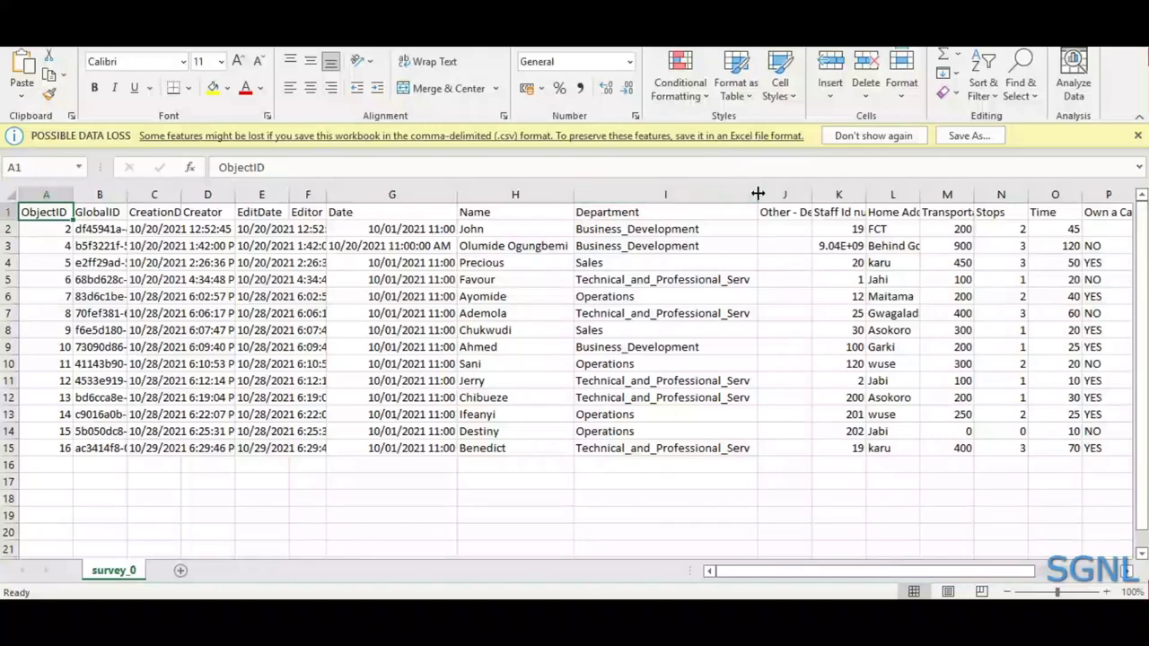
{"action": "double_click", "coordinate": [812, 194]}
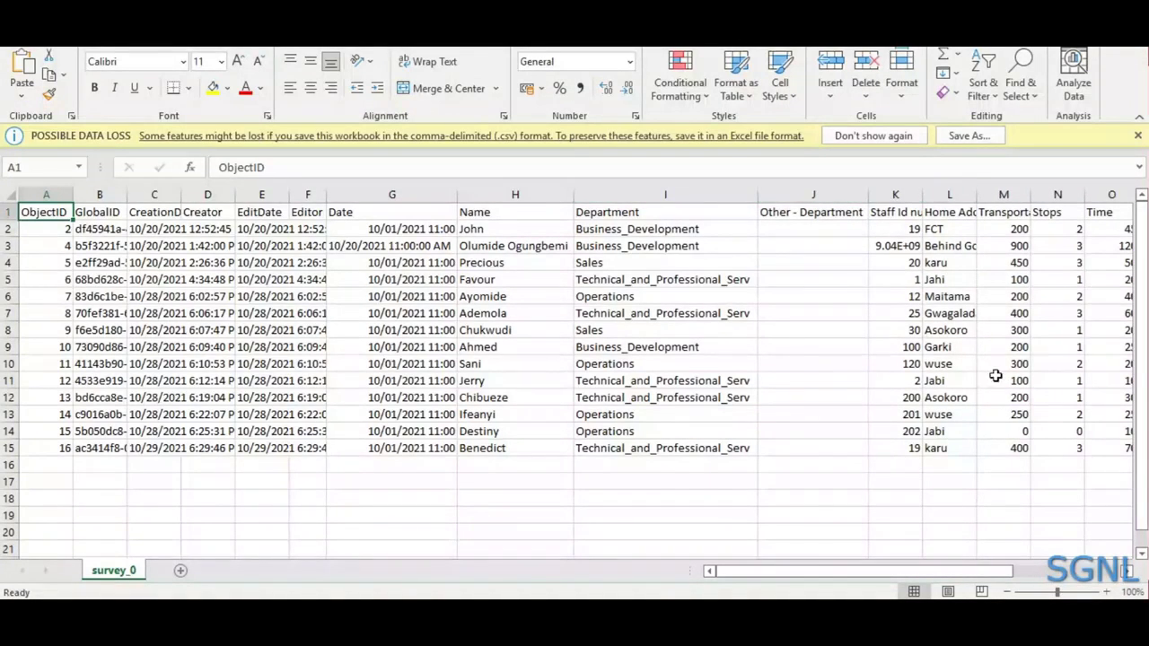
Close the survey_0 spreadsheet without saving and return to the survey data in ArcGIS Survey123
{"action": "mouse_move", "coordinate": [744, 579]}
{"action": "left_mouse_down"}
{"action": "mouse_move", "coordinate": [826, 580]}
{"action": "mouse_move", "coordinate": [731, 574]}
{"action": "left_mouse_up"}
{"action": "key", "text": "alt+F4"}
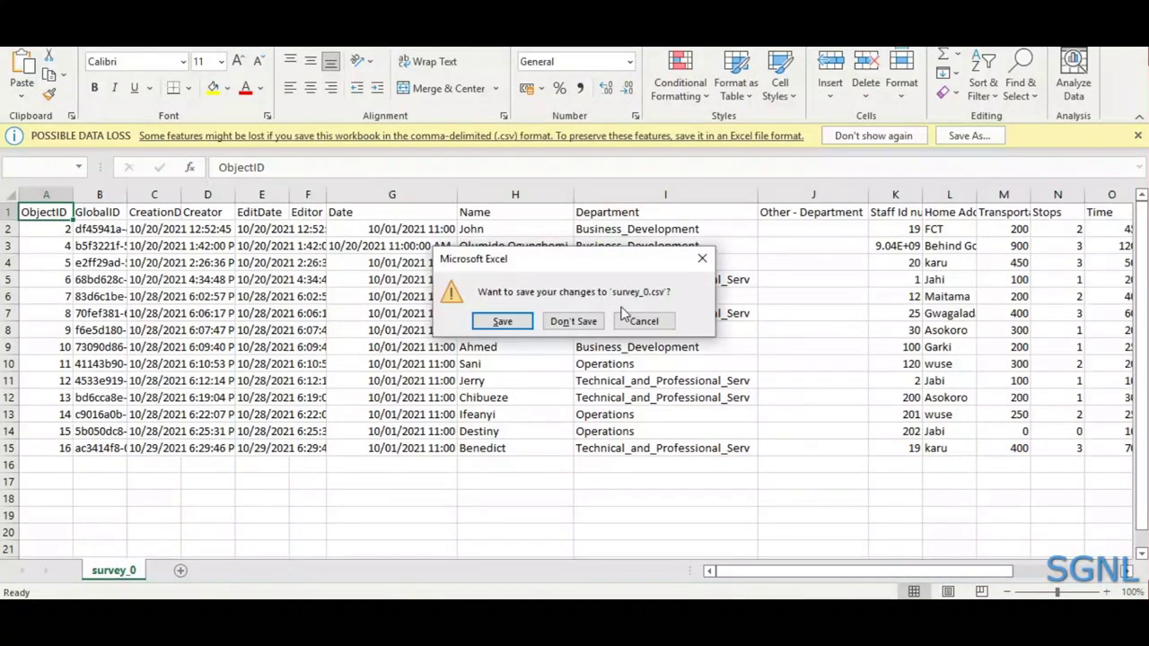
{"action": "left_click", "coordinate": [572, 320]}
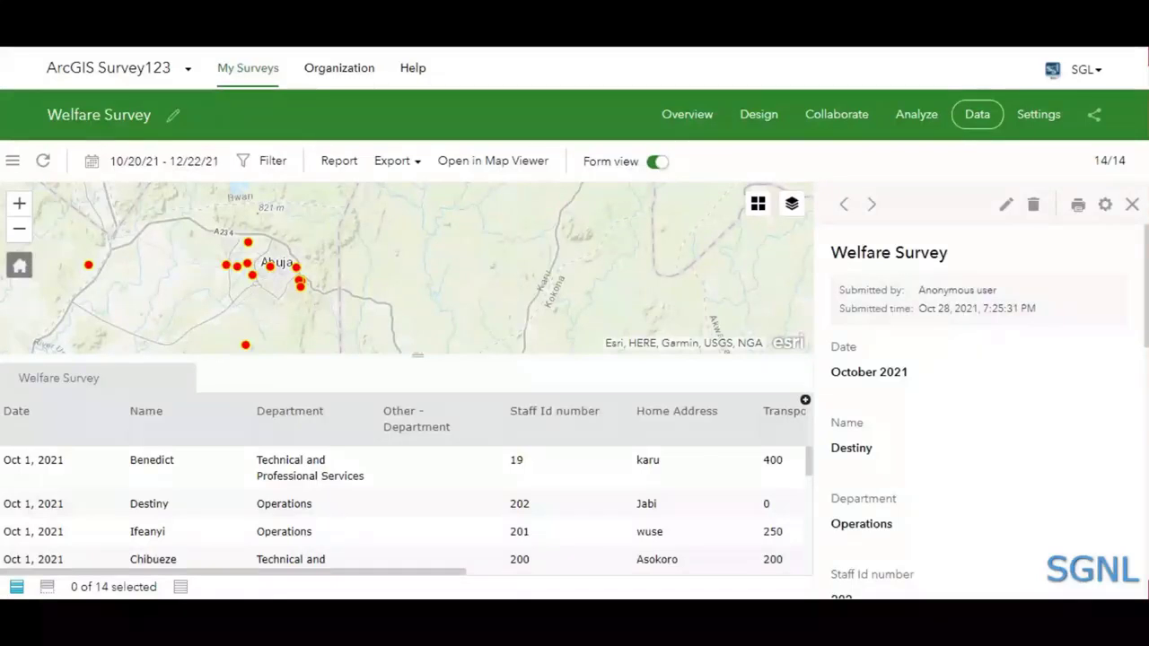
{"action": "left_click", "coordinate": [399, 164]}
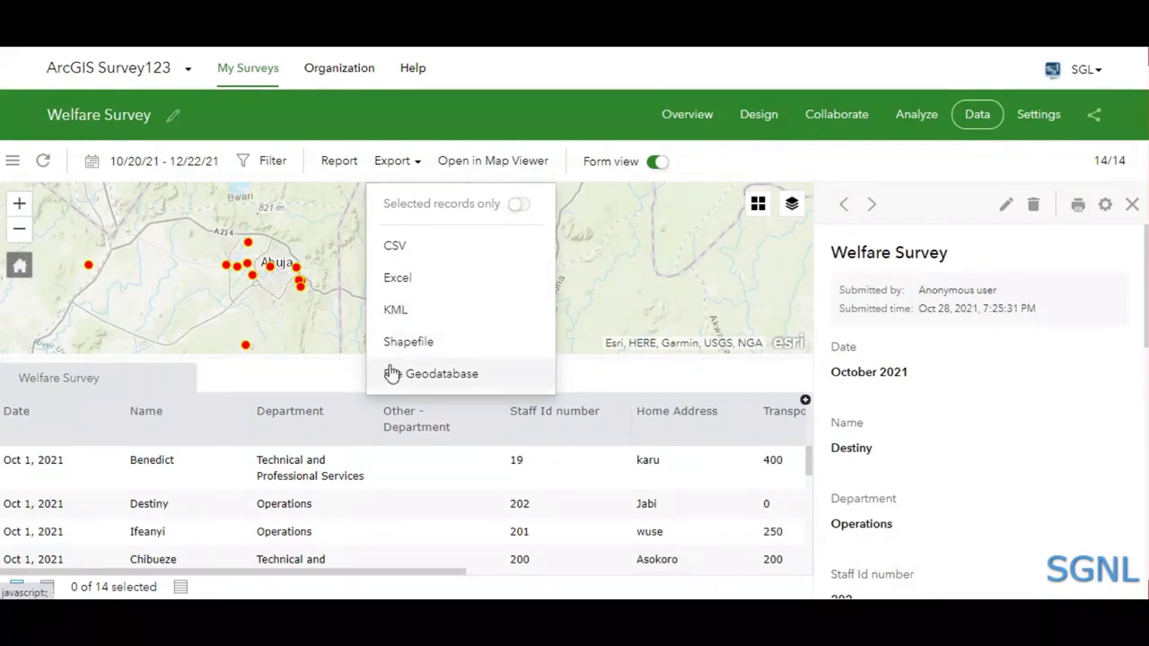
{"action": "left_click", "coordinate": [407, 168]}
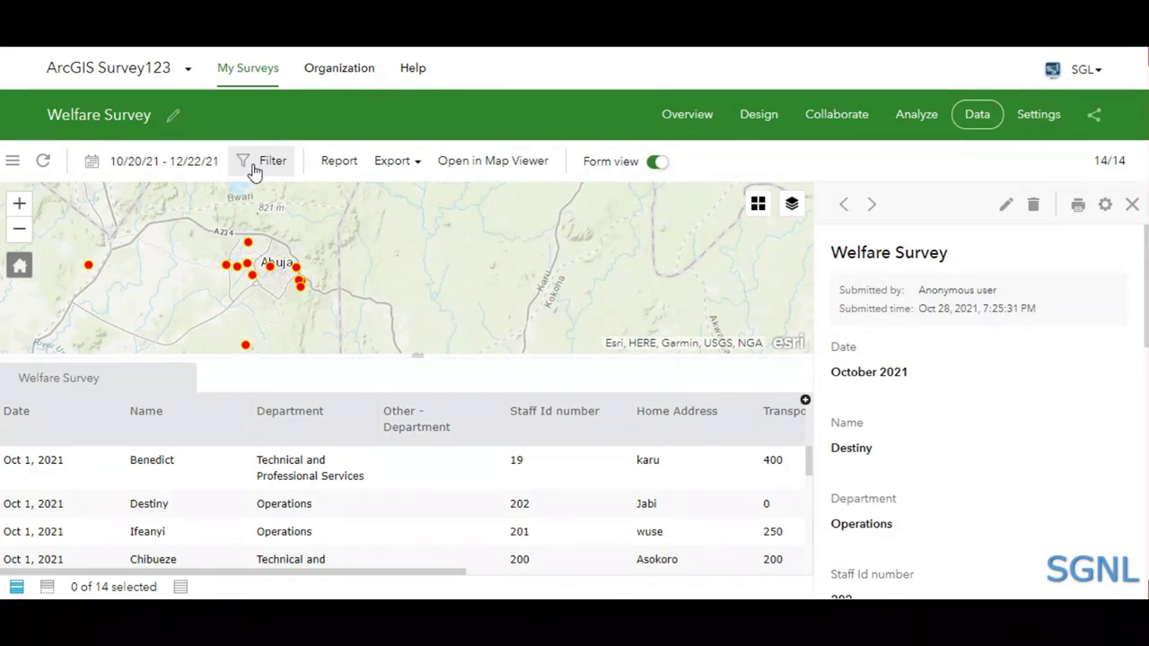
Start a report that includes all records in the table
{"action": "left_click", "coordinate": [331, 166]}
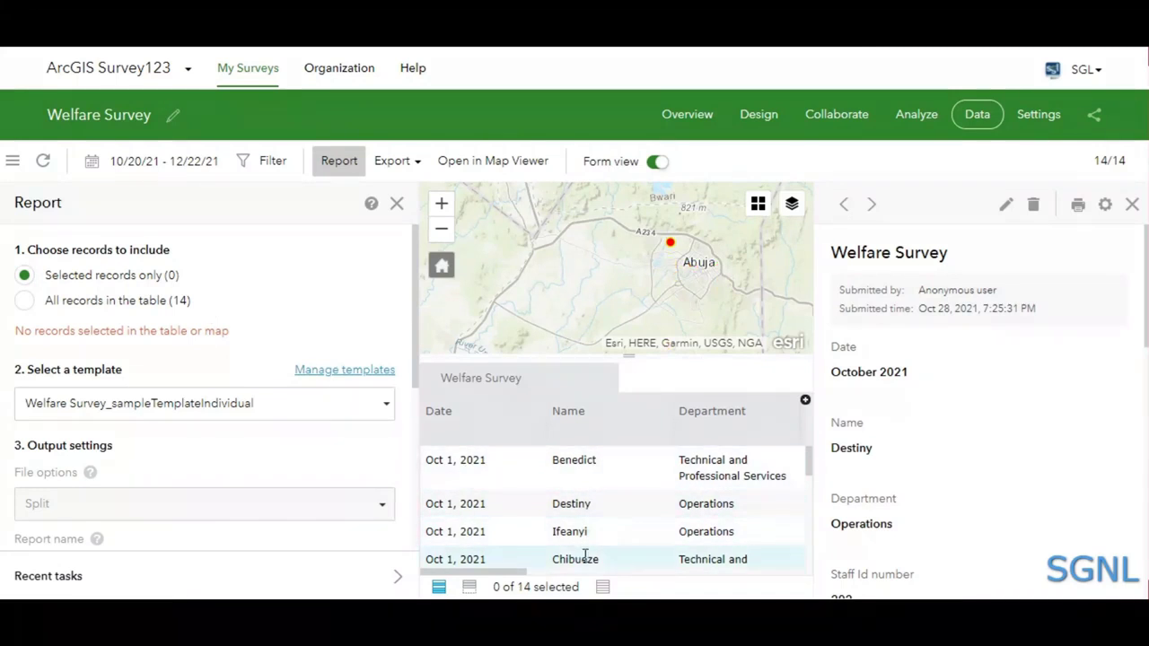
{"action": "left_click", "coordinate": [65, 304]}
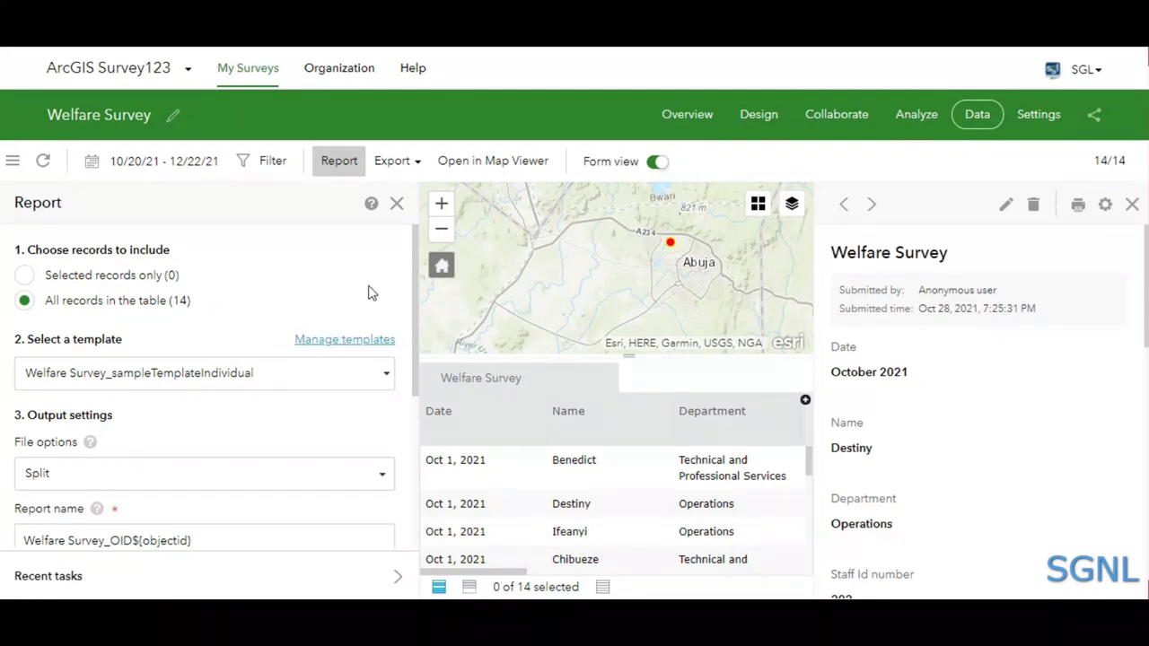
Examine the report template options and the quick reference syntax for the survey questions, then close the template manager
{"action": "left_click", "coordinate": [361, 339]}
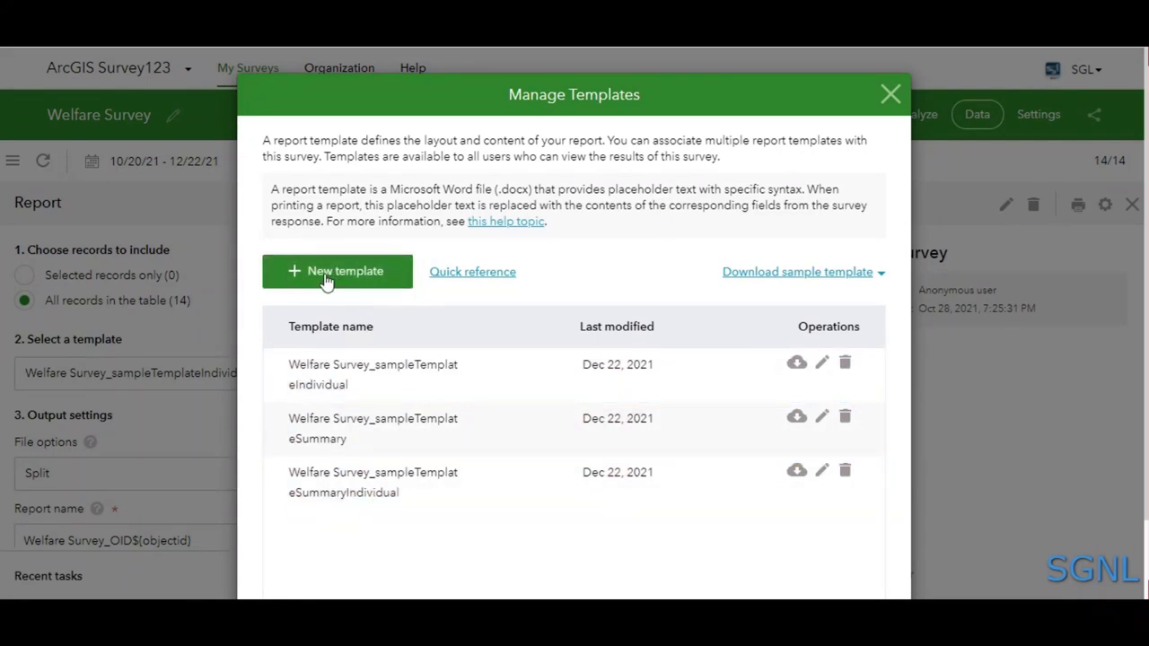
{"action": "left_click", "coordinate": [327, 271]}
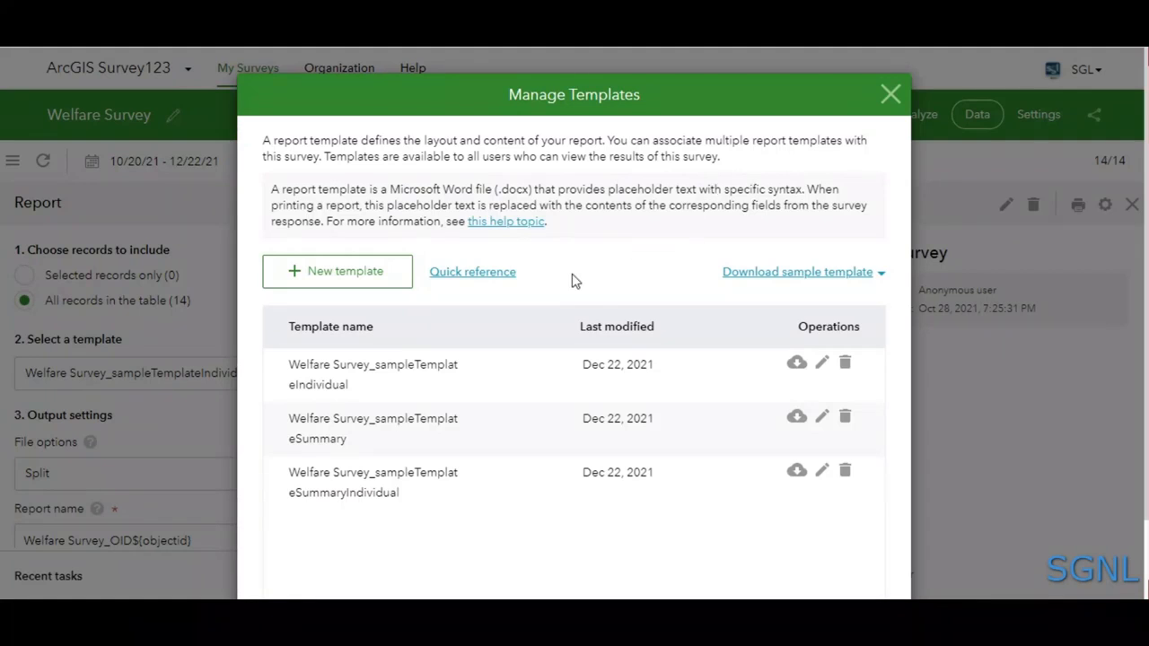
{"action": "left_click", "coordinate": [451, 274]}
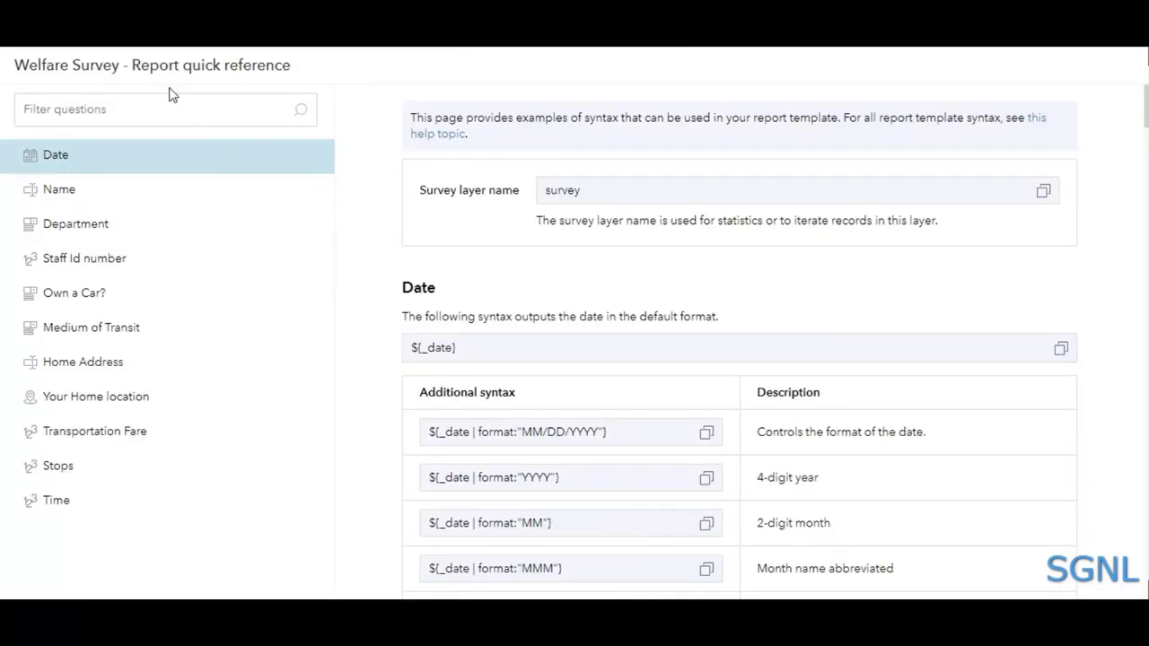
{"action": "scroll", "coordinate": [414, 205], "scroll_direction": "down", "scroll_amount": 3}
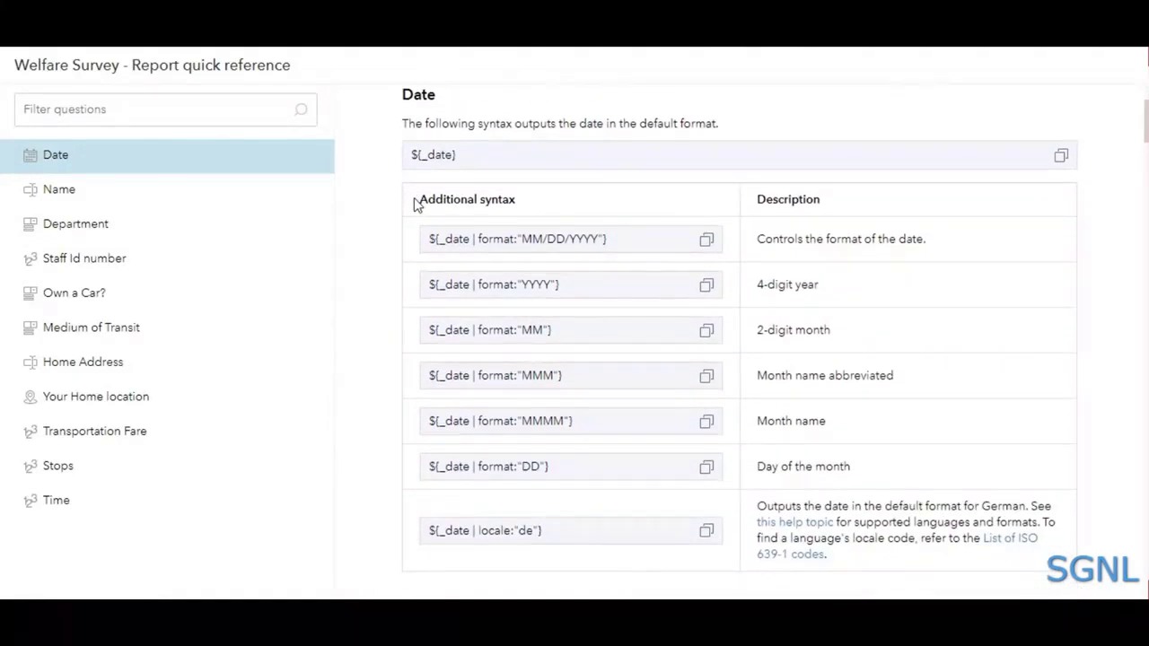
{"action": "scroll", "coordinate": [414, 205], "scroll_direction": "down", "scroll_amount": 6}
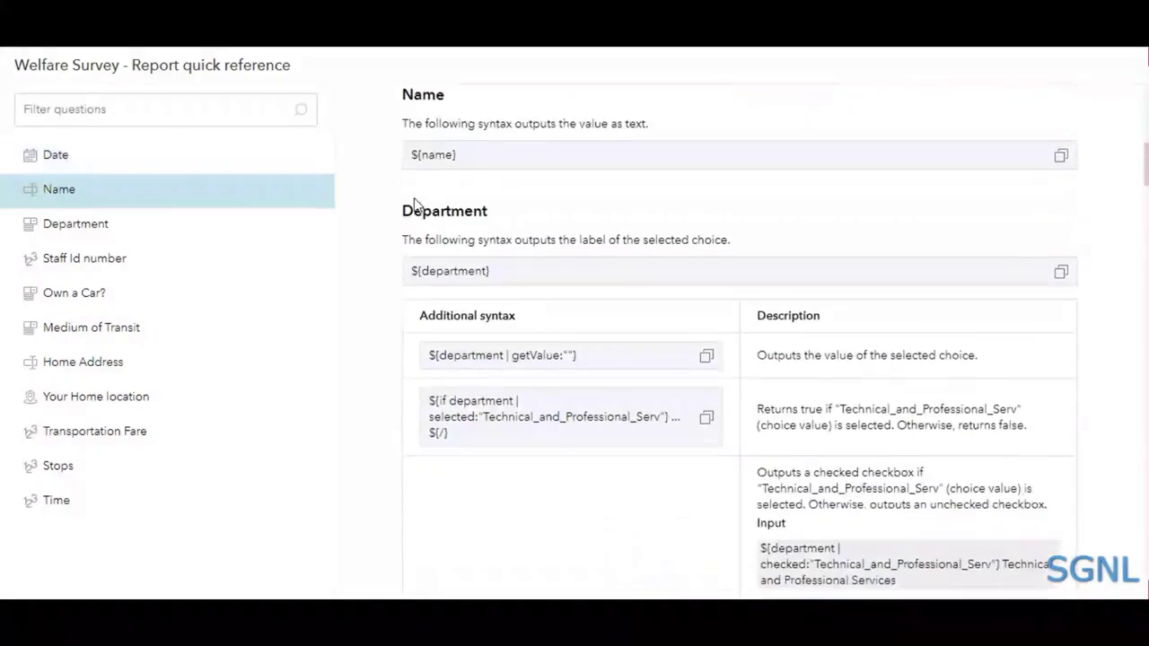
{"action": "scroll", "coordinate": [414, 204], "scroll_direction": "down", "scroll_amount": 7}
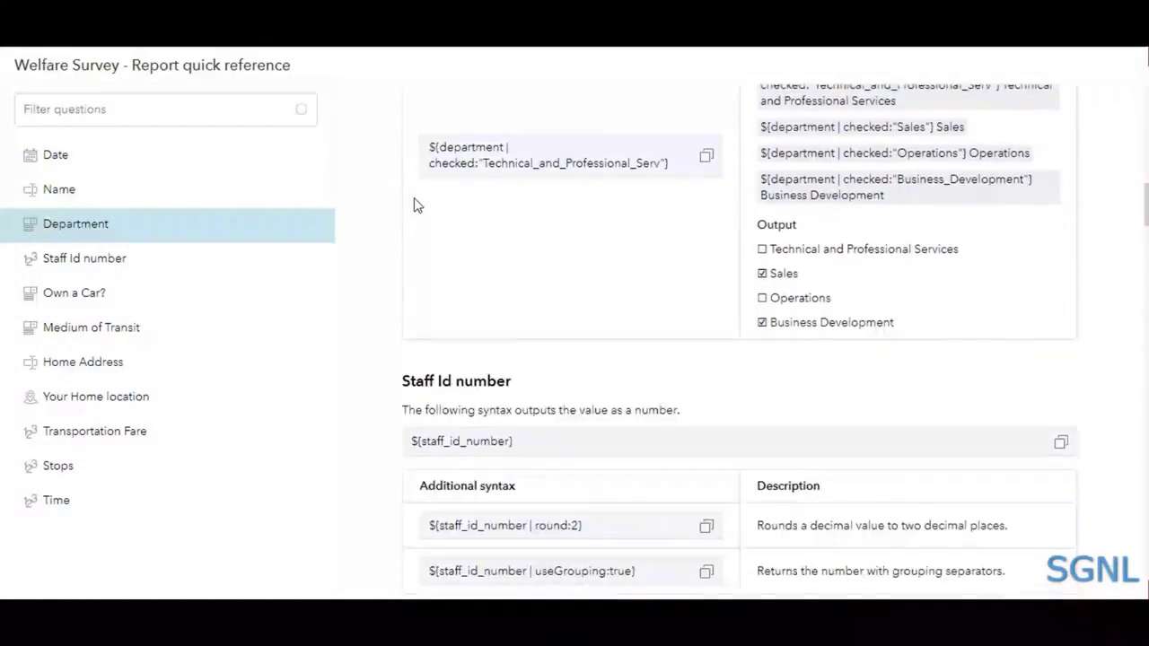
{"action": "scroll", "coordinate": [414, 203], "scroll_direction": "down", "scroll_amount": 4}
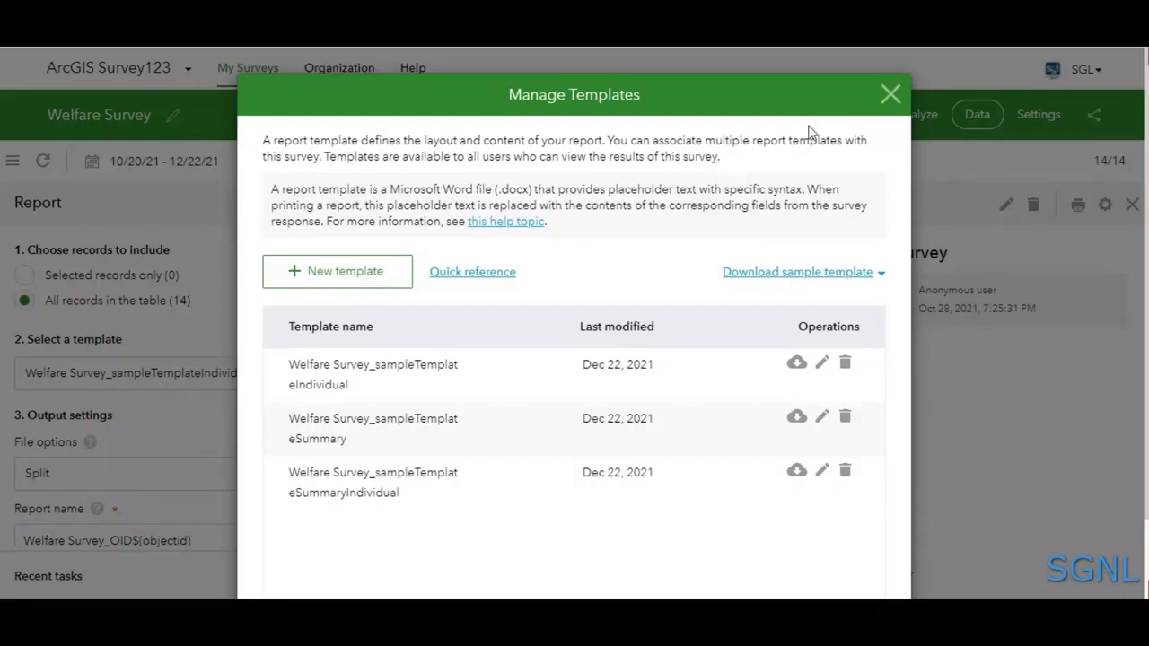
{"action": "left_click", "coordinate": [891, 95]}
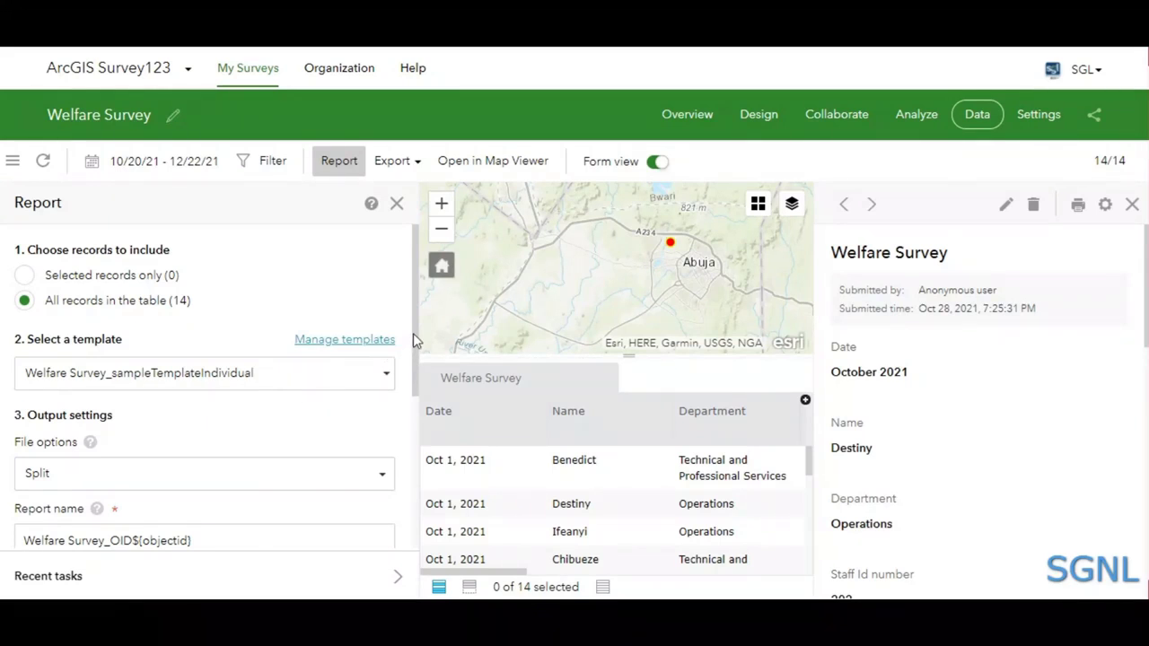
Choose Welfare Survey_sampleTemplateIndividual as the report template
{"action": "left_click_drag", "start_coordinate": [414, 336], "coordinate": [388, 375]}
{"action": "scroll", "coordinate": [388, 375], "scroll_direction": "up", "scroll_amount": 2}
{"action": "left_click", "coordinate": [290, 370]}
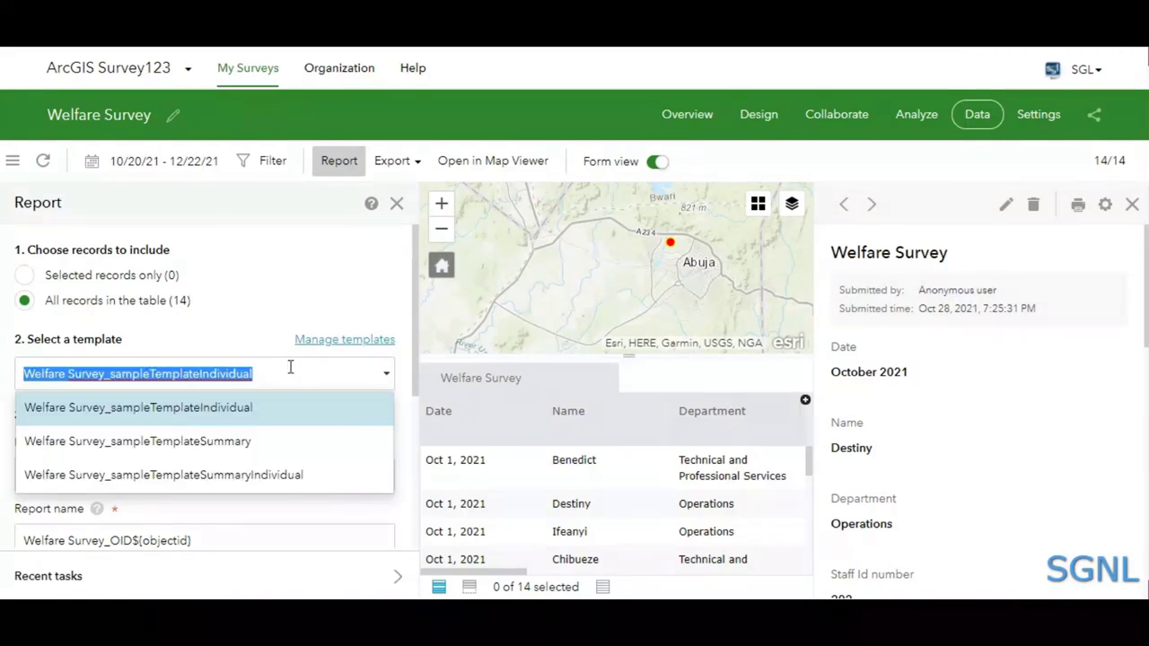
{"action": "left_click", "coordinate": [234, 406]}
{"action": "scroll", "coordinate": [266, 460], "scroll_direction": "down", "scroll_amount": 1}
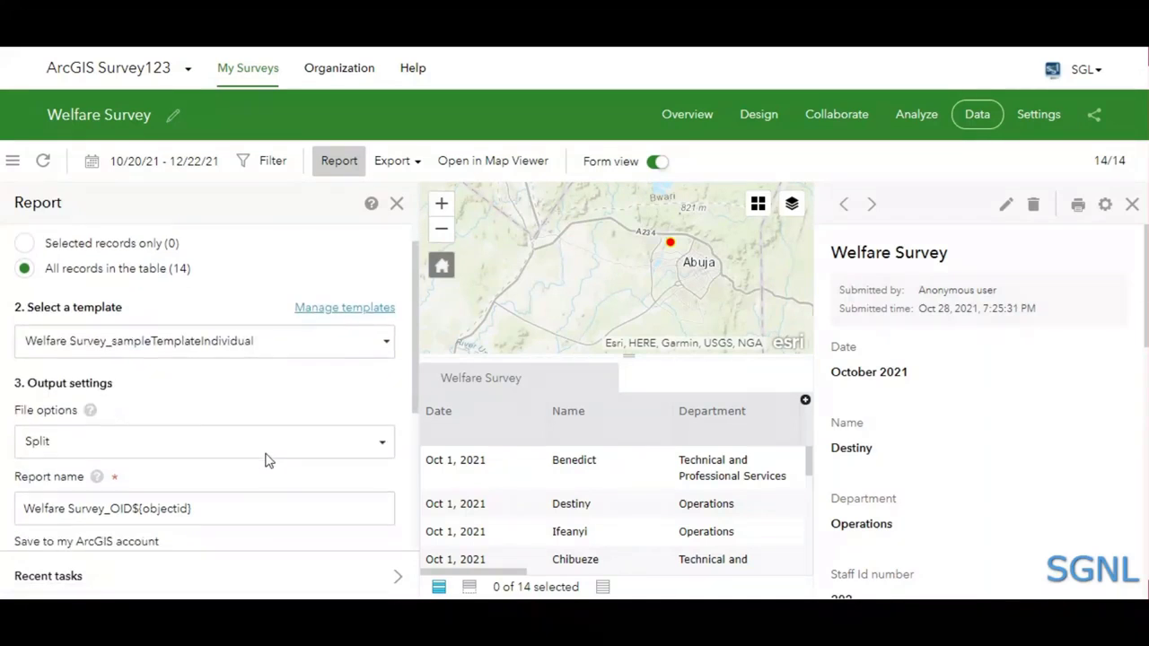
Set the report's file option to Merge (continuous) and name the report Welfare Survey Report
{"action": "left_click", "coordinate": [228, 424]}
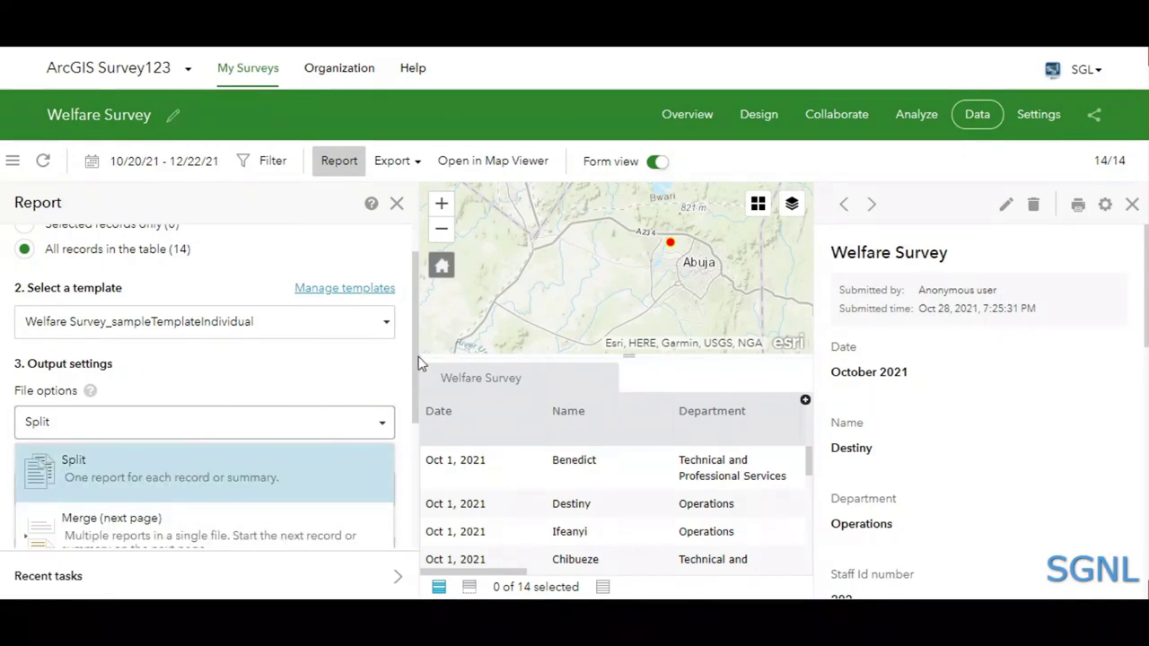
{"action": "left_click_drag", "start_coordinate": [414, 382], "coordinate": [404, 436]}
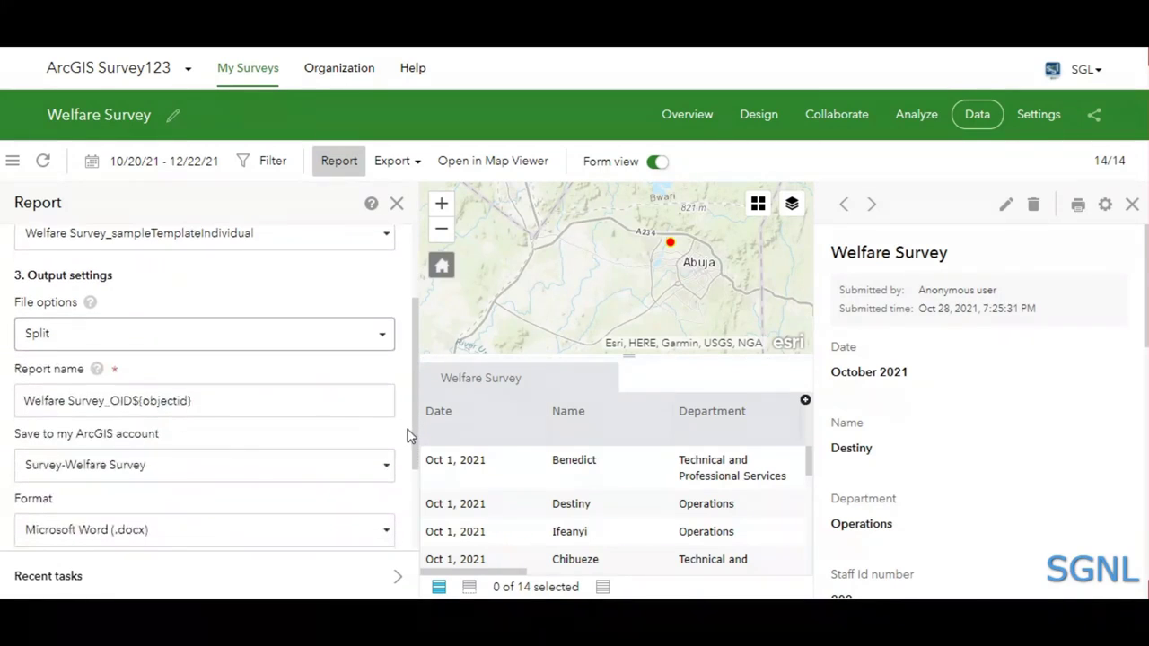
{"action": "left_click", "coordinate": [372, 350]}
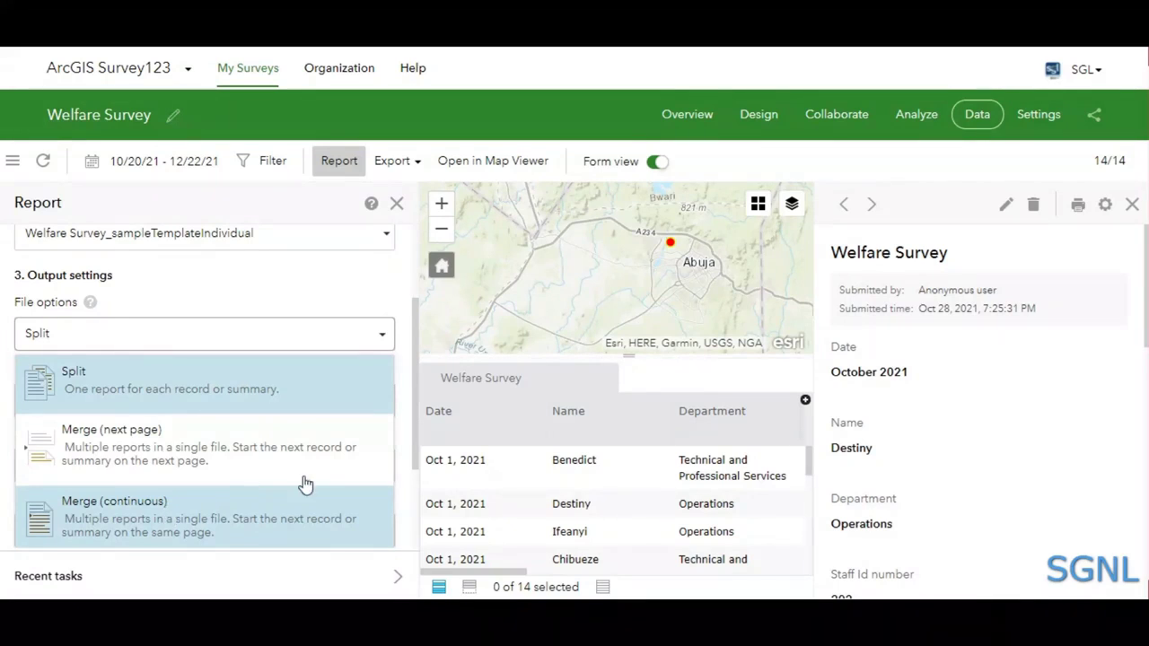
{"action": "left_click", "coordinate": [103, 511]}
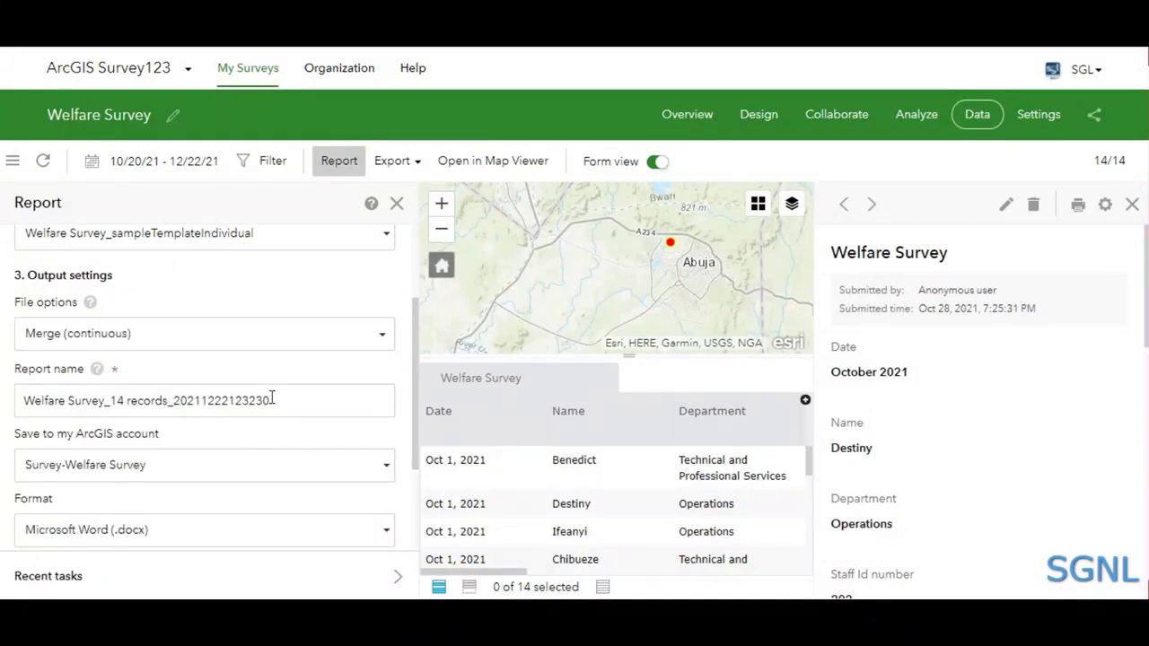
{"action": "left_click_drag", "start_coordinate": [282, 400], "coordinate": [117, 401]}
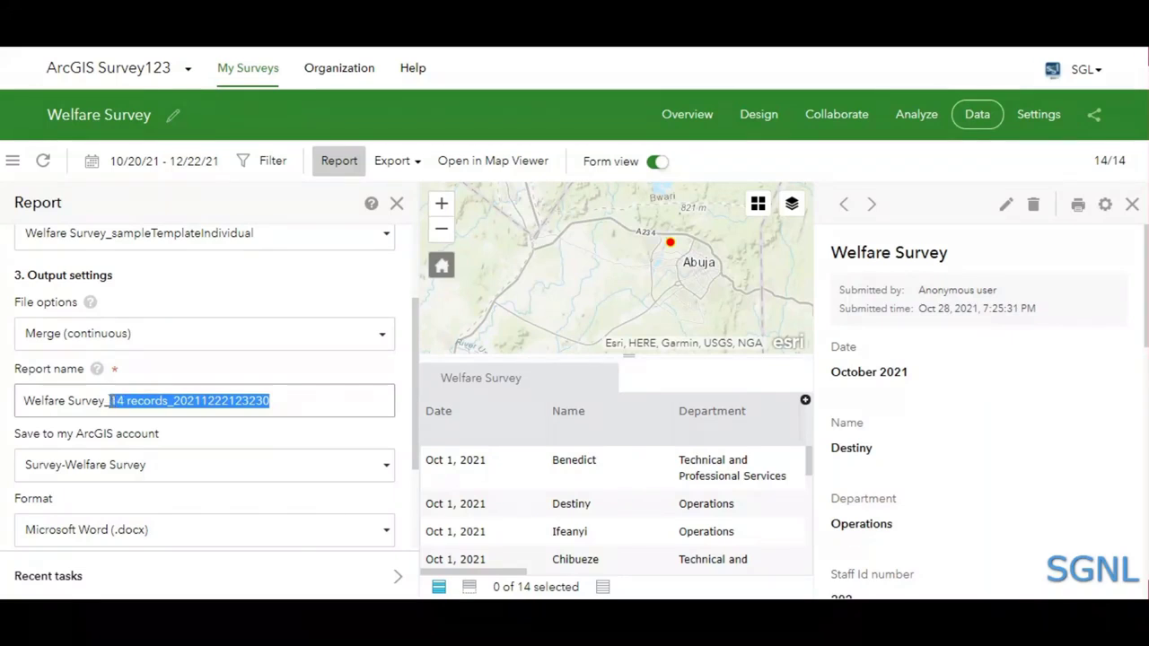
{"action": "key", "text": "BackSpace"}
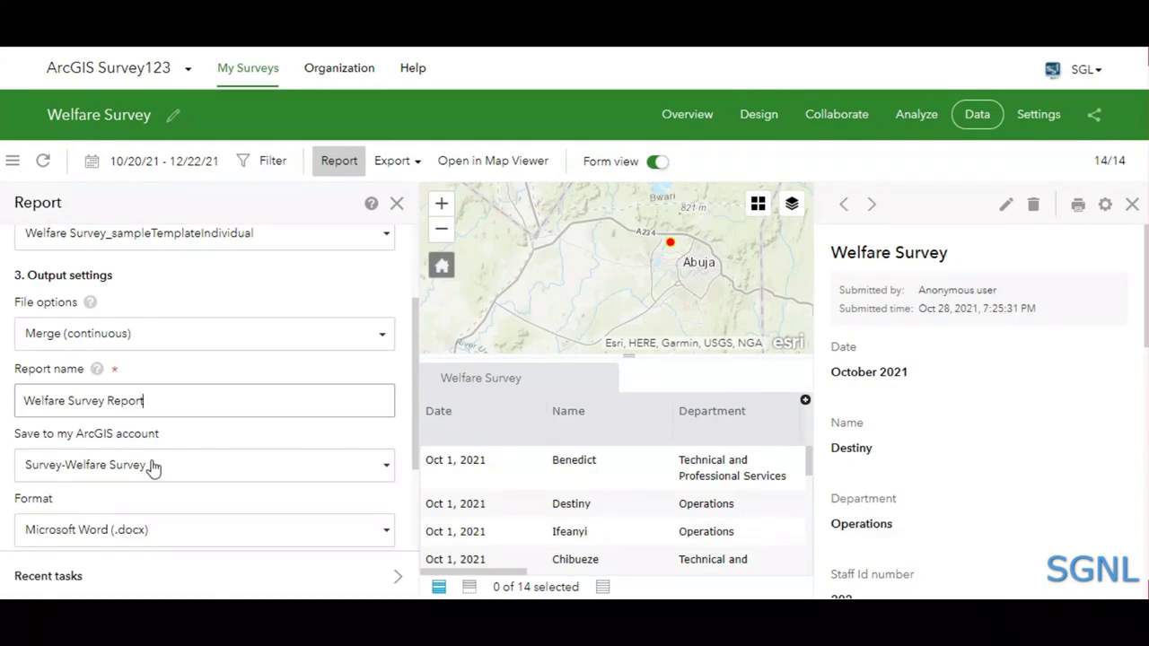
Generate the report in Portable Document Format (.pdf) and view the resulting file from its first page
{"action": "scroll", "coordinate": [166, 453], "scroll_direction": "down", "scroll_amount": 1}
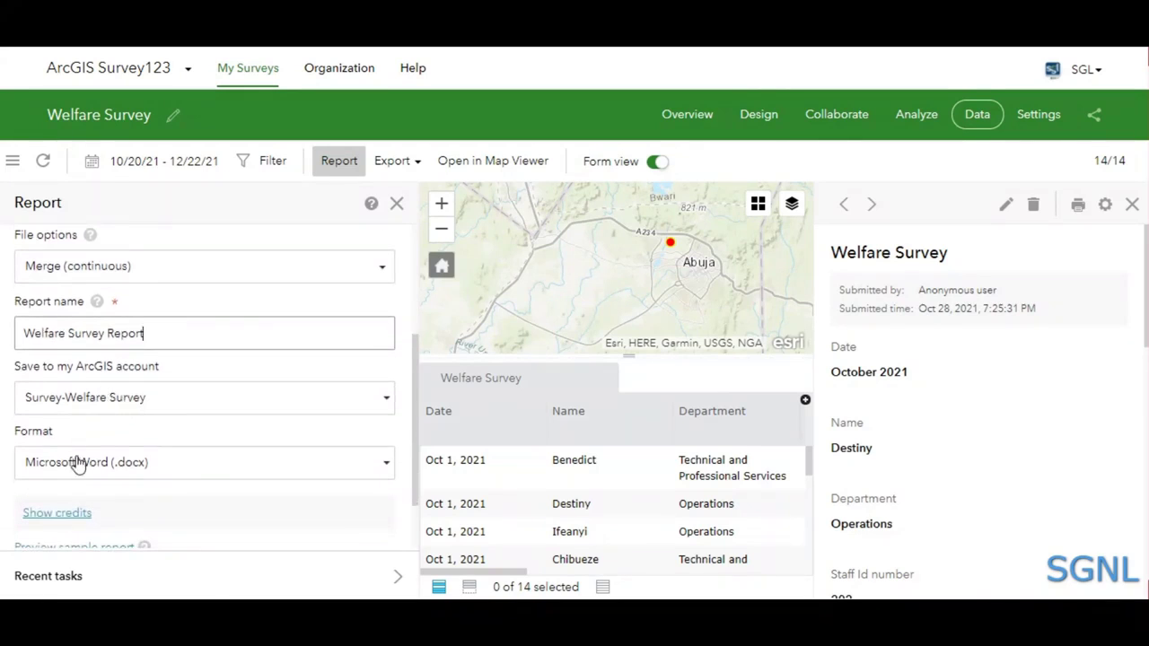
{"action": "scroll", "coordinate": [154, 422], "scroll_direction": "down", "scroll_amount": 1}
{"action": "scroll", "coordinate": [154, 422], "scroll_direction": "down", "scroll_amount": 1}
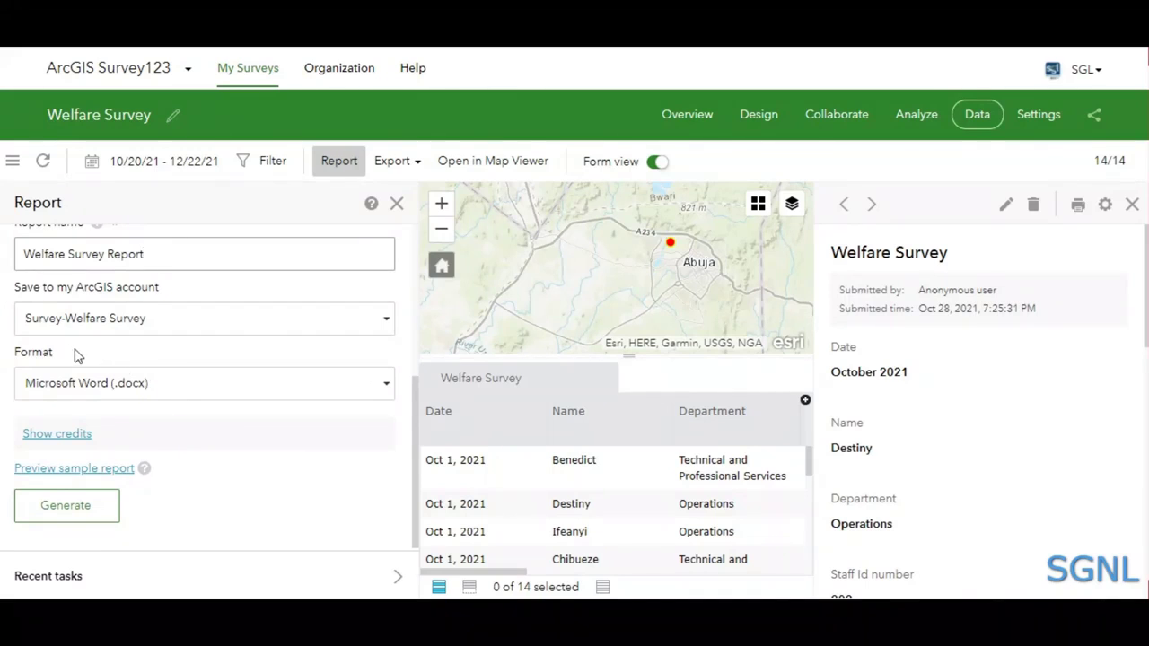
{"action": "left_click", "coordinate": [213, 391]}
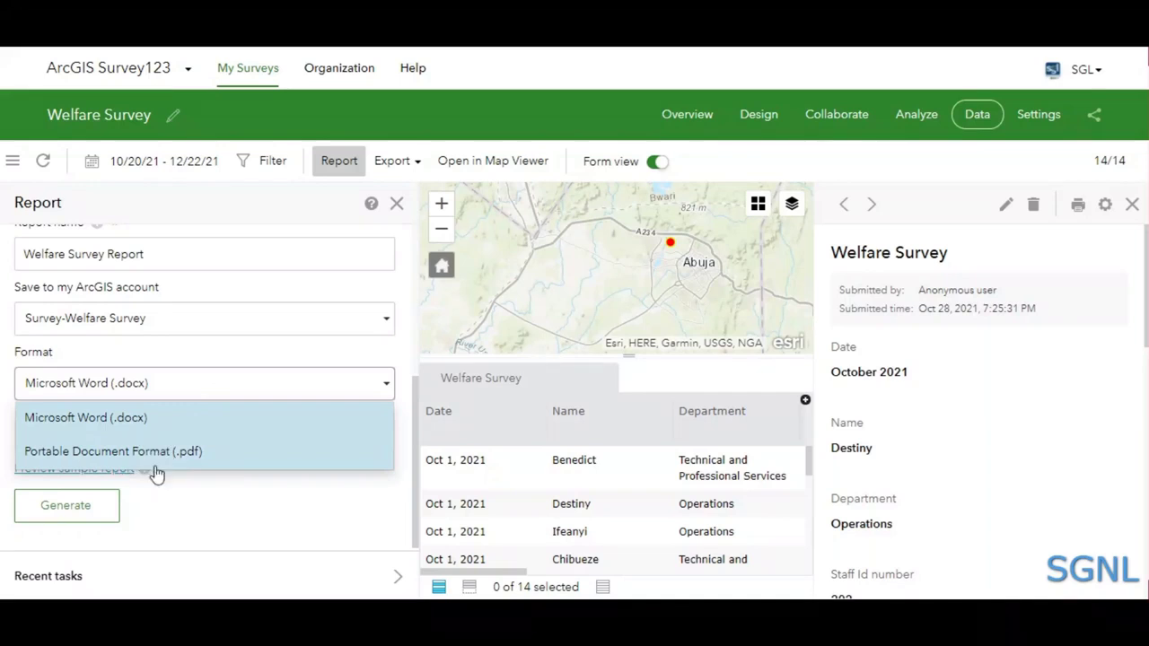
{"action": "left_click", "coordinate": [192, 452]}
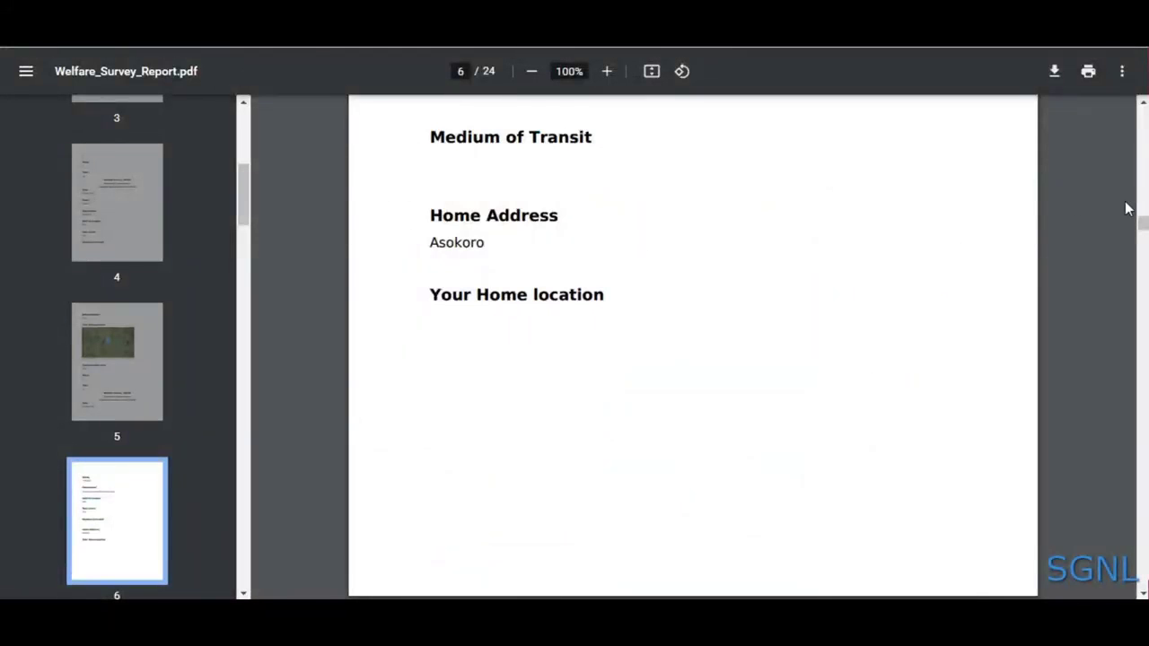
{"action": "left_click_drag", "start_coordinate": [1143, 220], "coordinate": [1137, 106]}
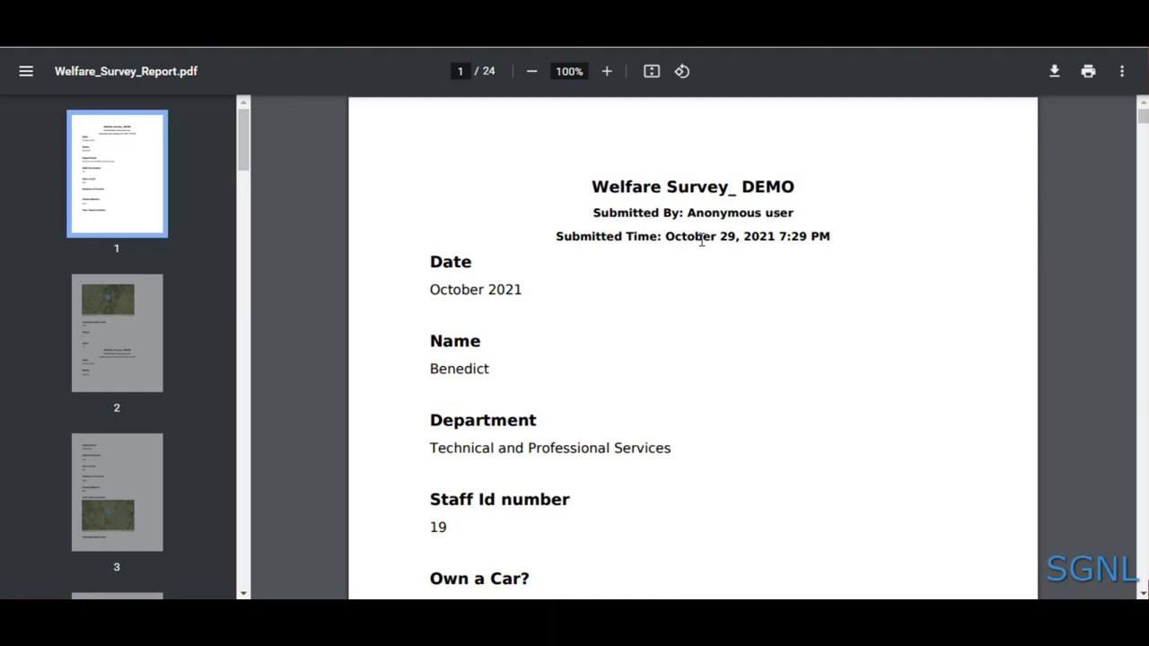
Read through the pages of the merged Welfare_Survey_Report.pdf, examining each record's answers and home location map
{"action": "left_click", "coordinate": [1144, 306]}
{"action": "left_click", "coordinate": [1144, 307]}
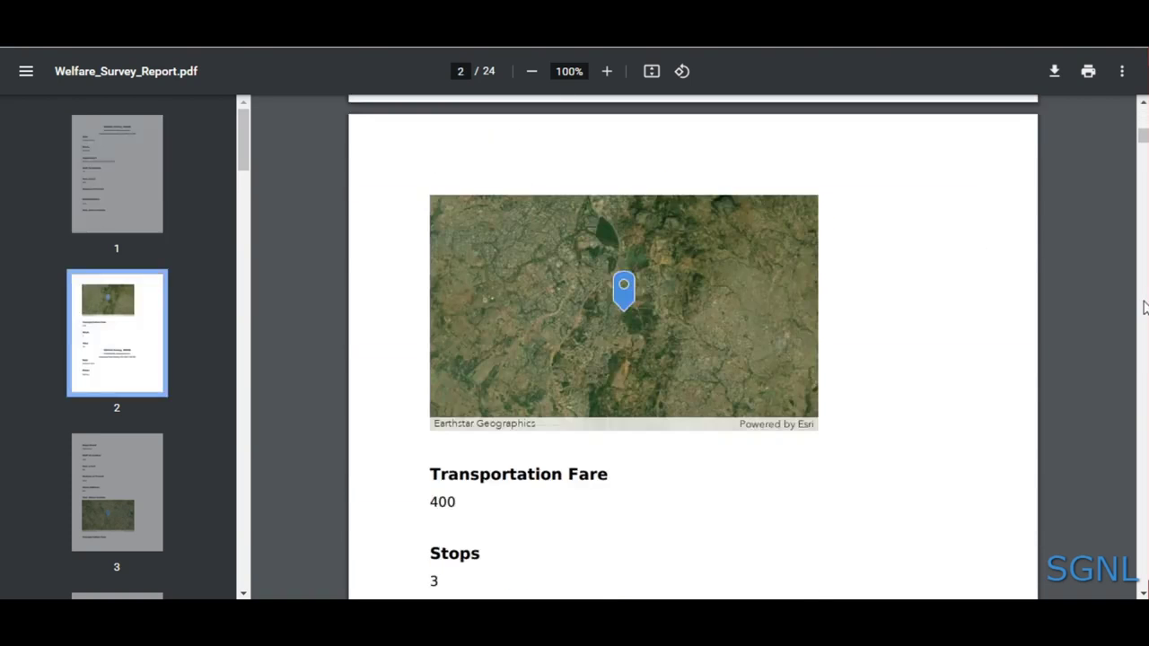
{"action": "left_click", "coordinate": [1144, 306]}
{"action": "left_click", "coordinate": [1144, 306]}
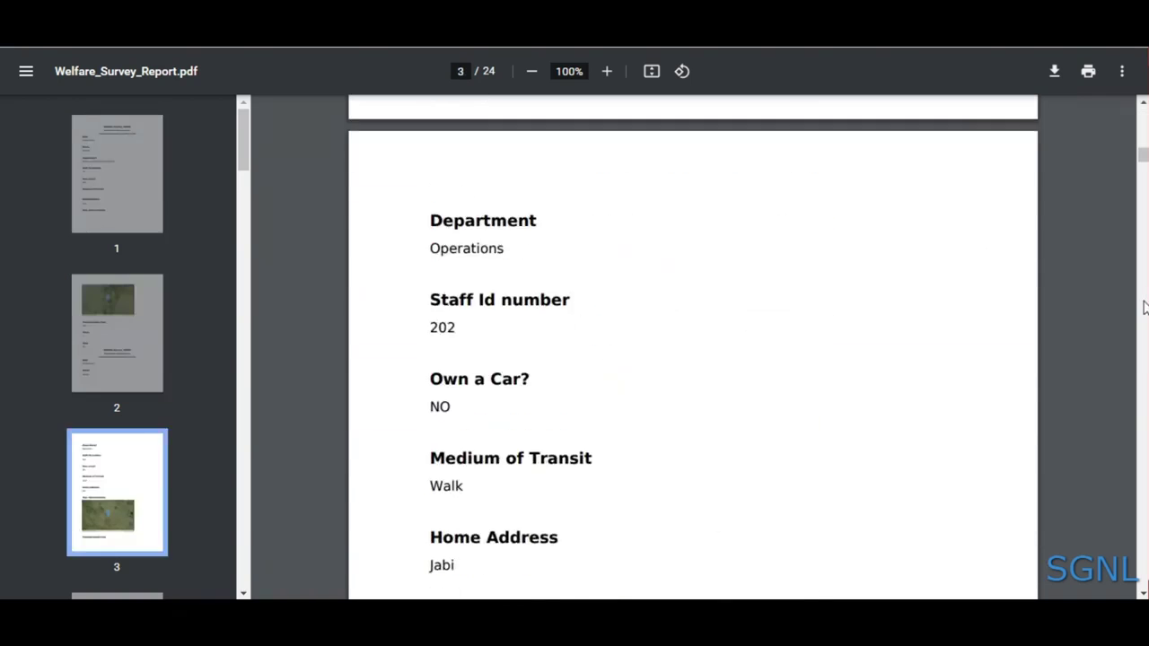
{"action": "left_click", "coordinate": [1144, 306]}
{"action": "left_click", "coordinate": [1144, 306]}
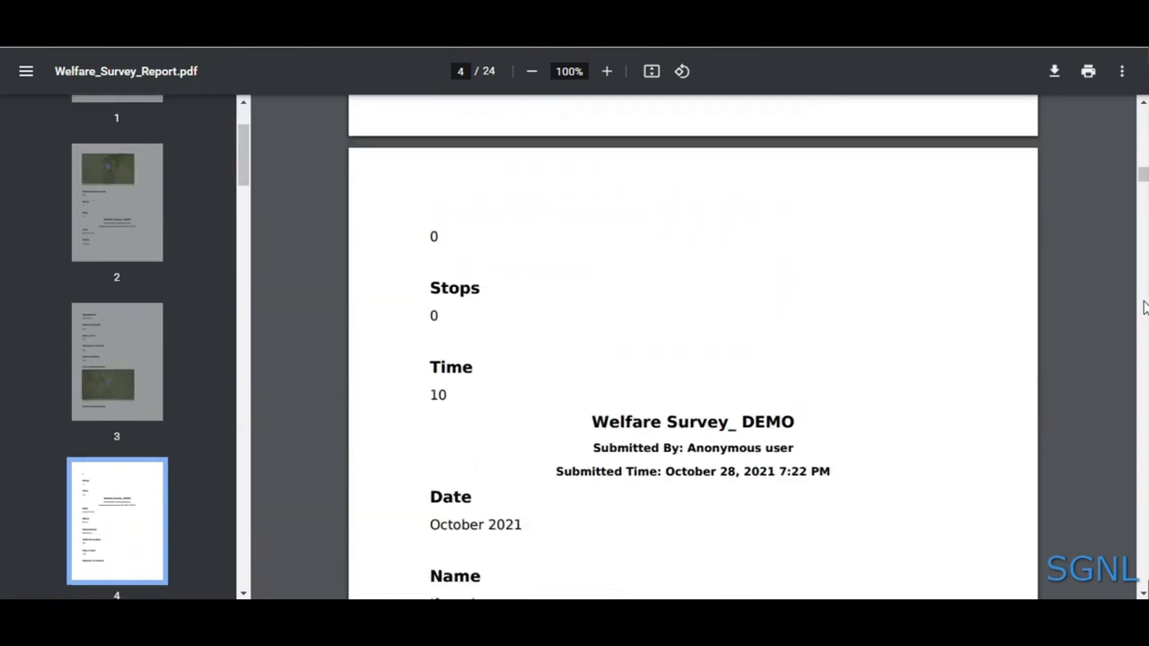
{"action": "left_click", "coordinate": [1143, 306]}
{"action": "left_click", "coordinate": [1144, 306]}
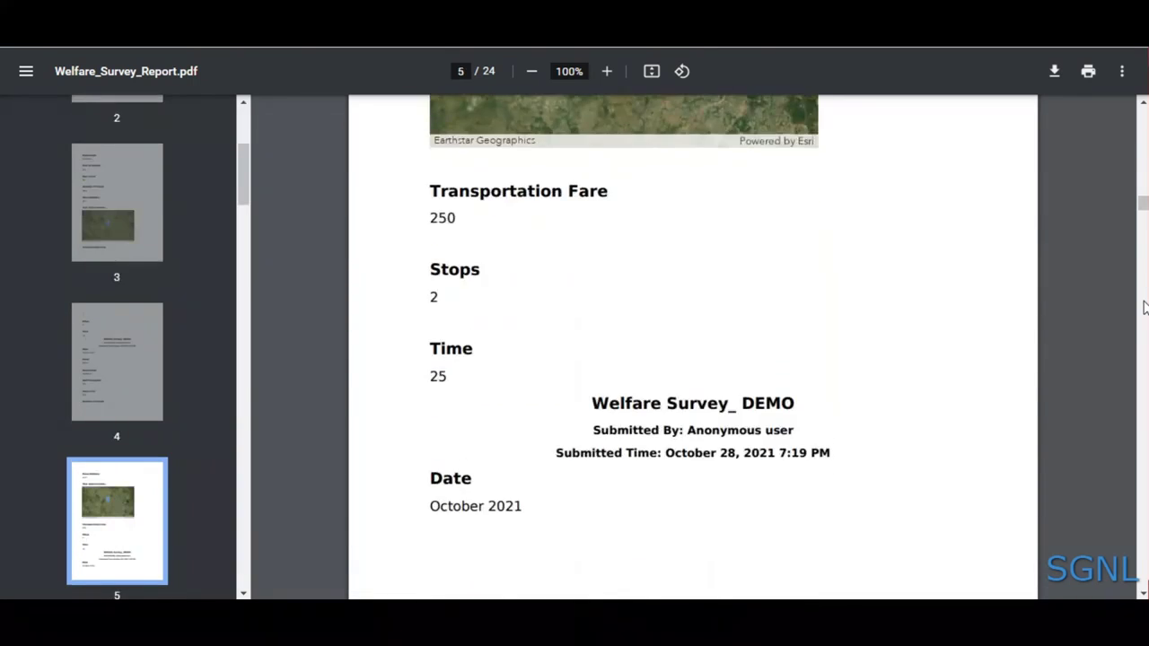
{"action": "left_click", "coordinate": [1144, 306]}
{"action": "left_click", "coordinate": [1143, 306]}
{"action": "left_click", "coordinate": [1143, 306]}
{"action": "left_click", "coordinate": [1143, 306]}
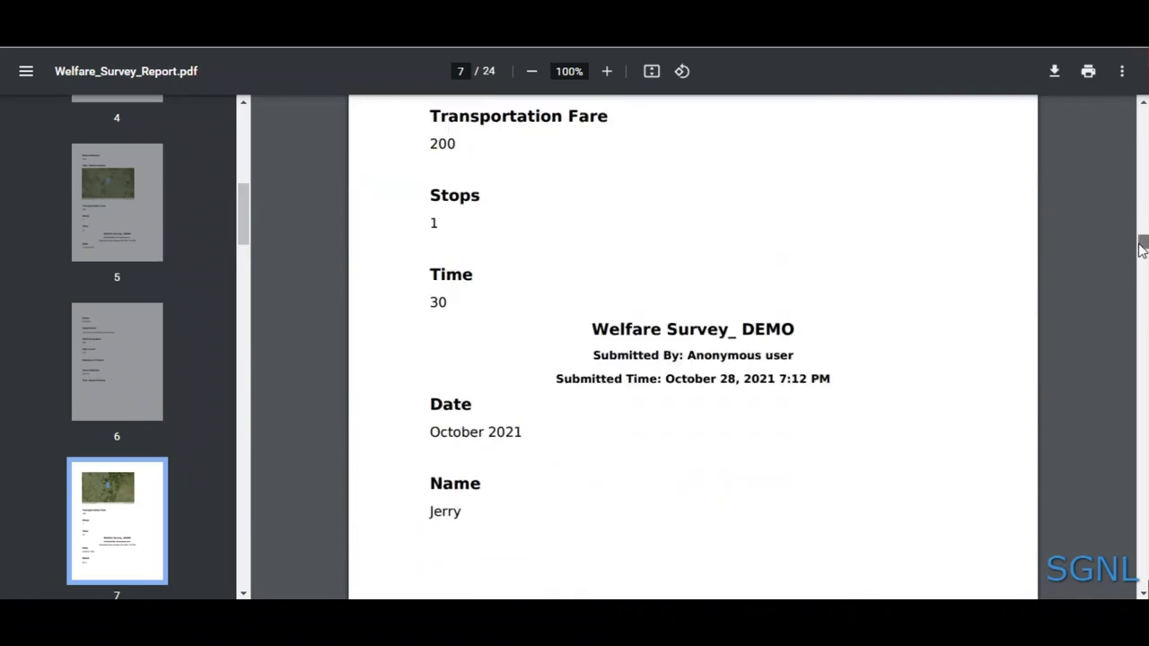
{"action": "left_click_drag", "start_coordinate": [1141, 249], "coordinate": [1136, 332]}
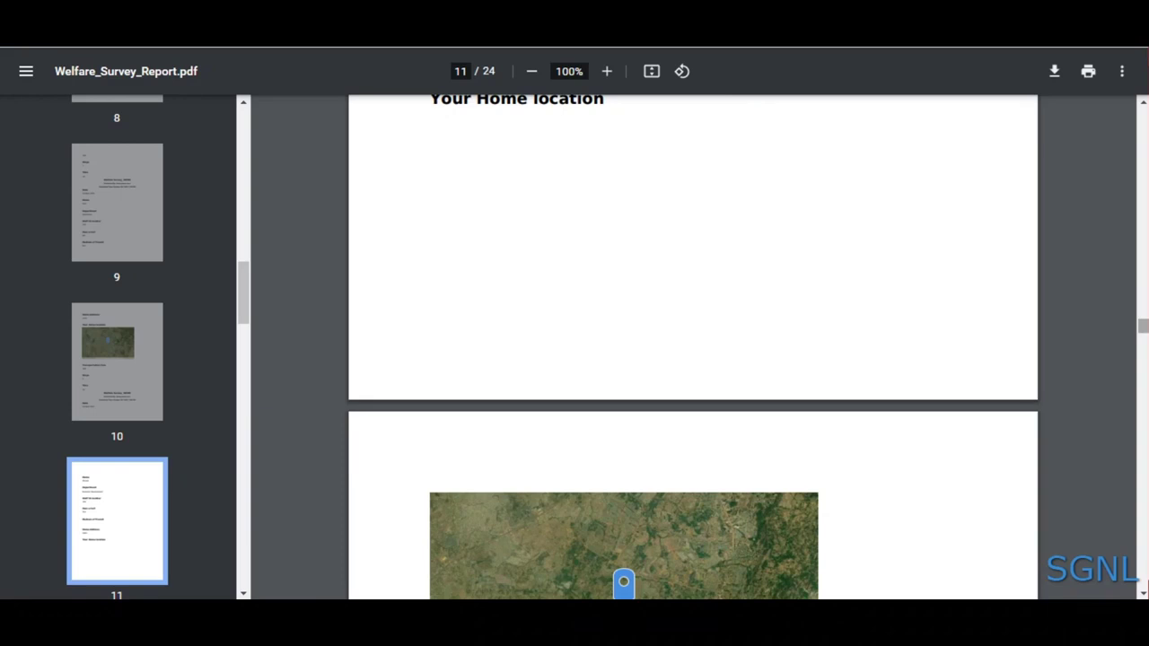
{"action": "left_click_drag", "start_coordinate": [1143, 333], "coordinate": [1141, 389]}
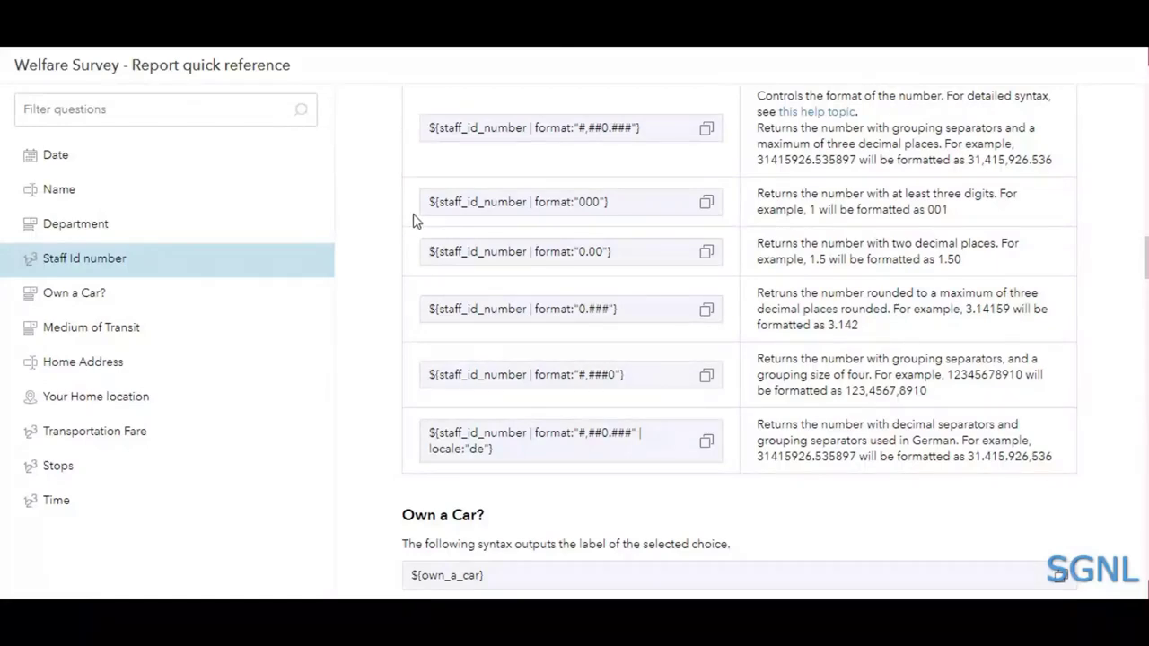
Review the report quick reference from its beginning and return to the Welfare Survey's data page
{"action": "scroll", "coordinate": [413, 220], "scroll_direction": "up", "scroll_amount": 15}
{"action": "scroll", "coordinate": [412, 220], "scroll_direction": "up", "scroll_amount": 5}
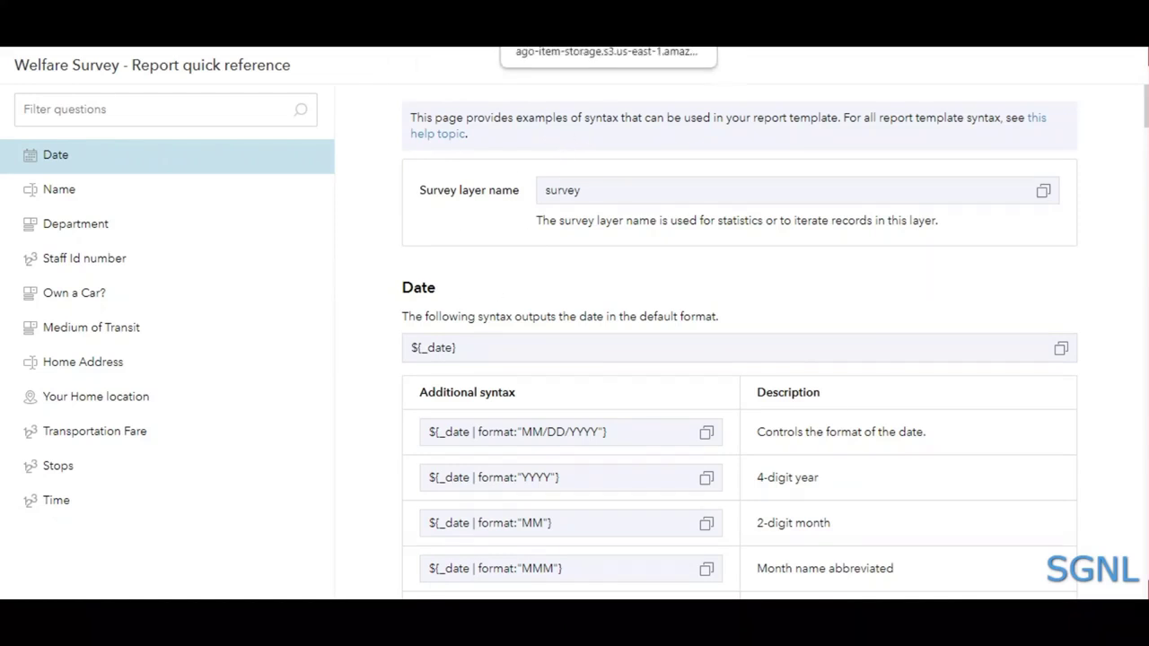
{"action": "left_click", "coordinate": [557, 32]}
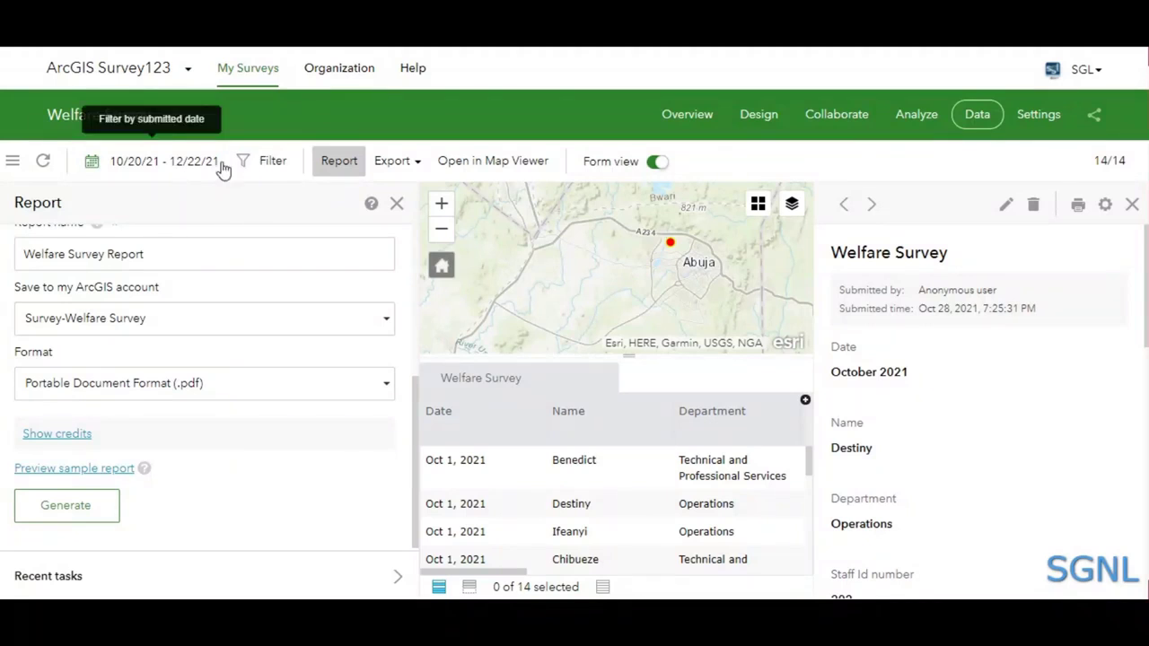
Select the first response, close the filter and record details, and enlarge the response table's height over the map
{"action": "left_click", "coordinate": [262, 164]}
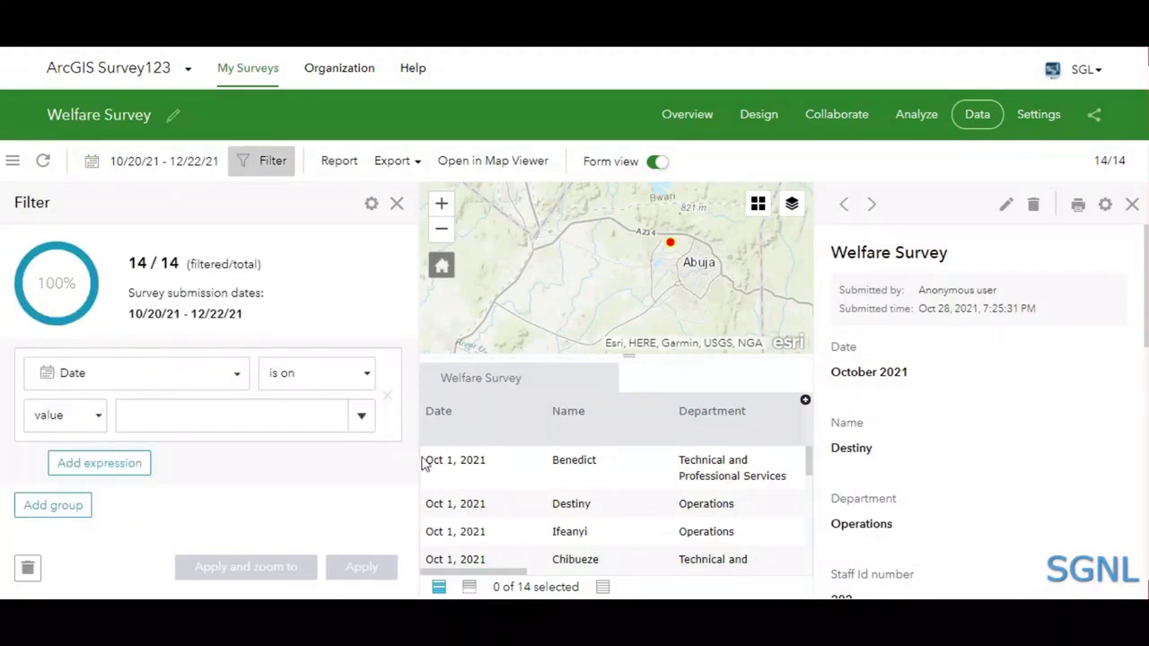
{"action": "left_click", "coordinate": [472, 479]}
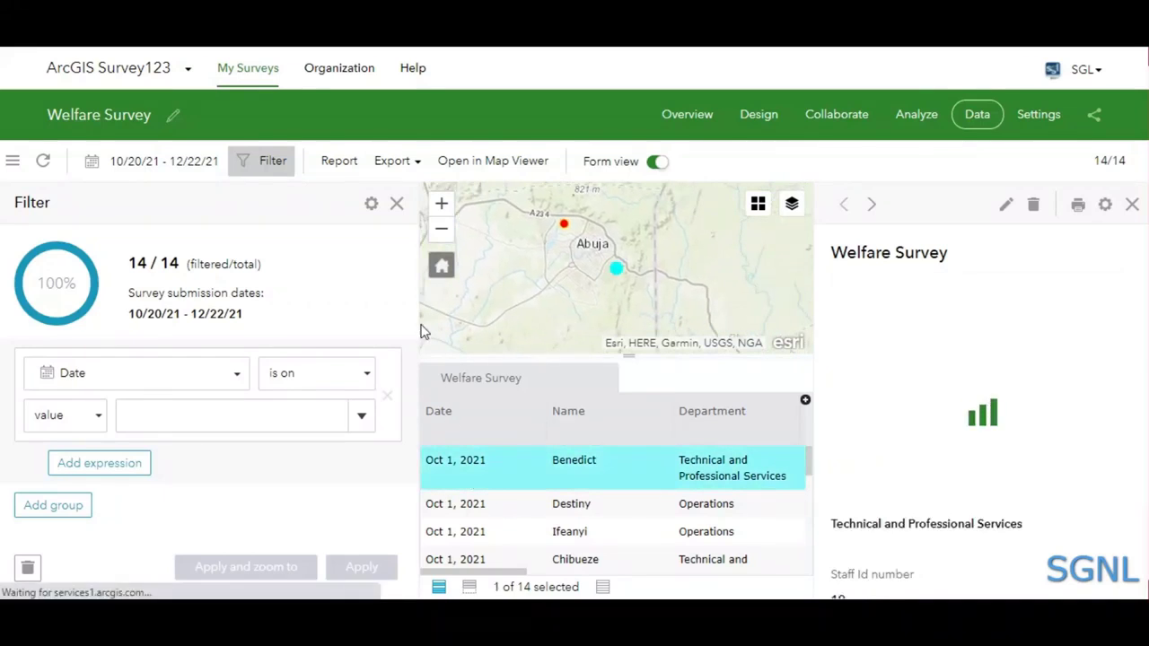
{"action": "left_click", "coordinate": [396, 205]}
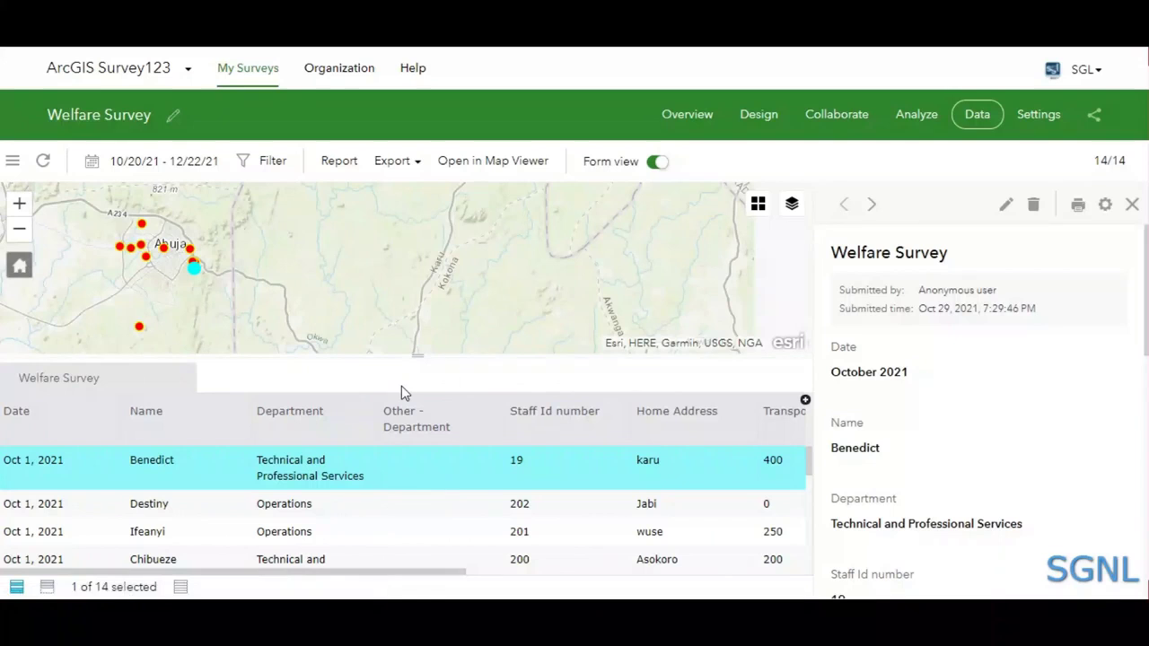
{"action": "left_click", "coordinate": [1132, 208]}
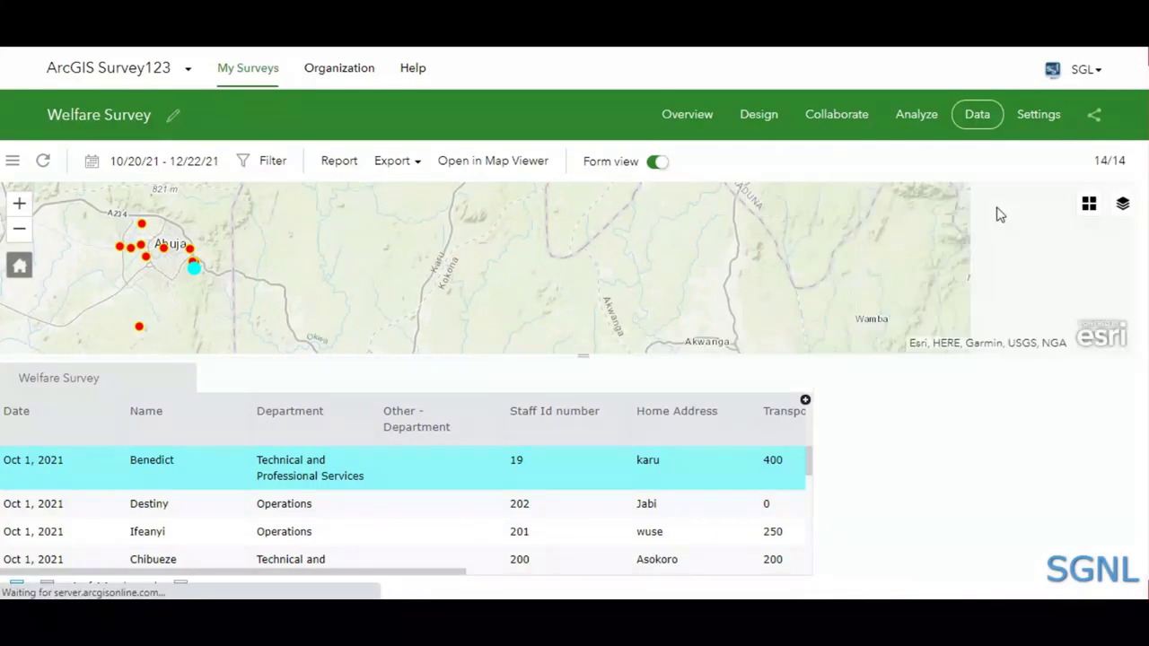
{"action": "left_click_drag", "start_coordinate": [576, 355], "coordinate": [554, 307]}
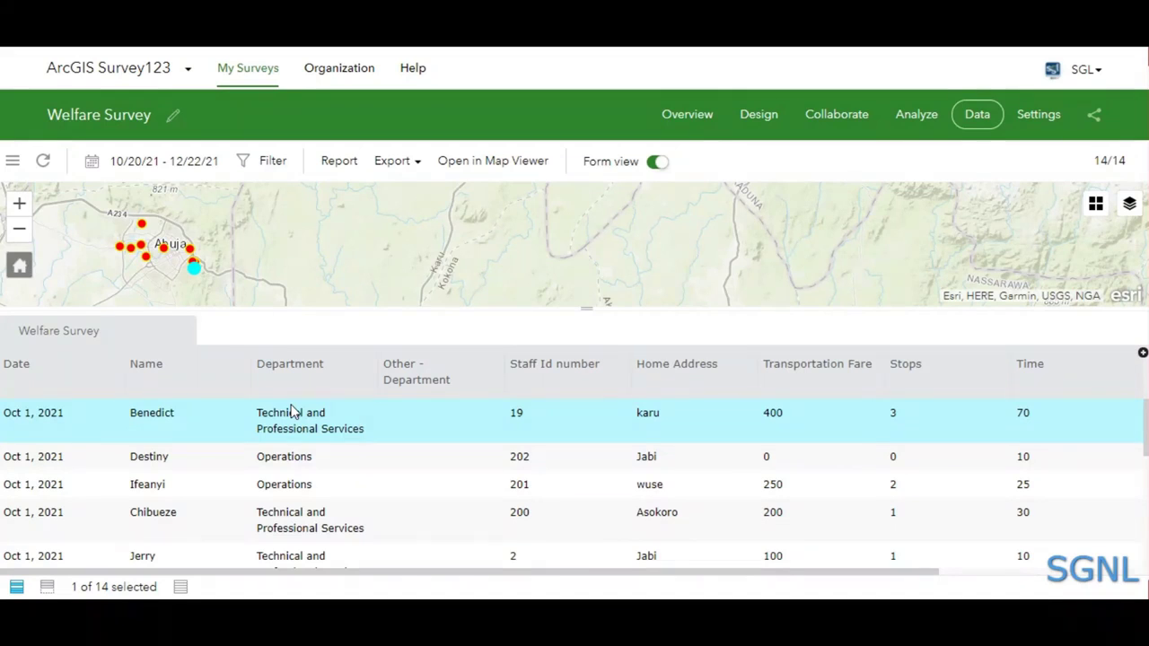
Open the first response's Staff Id number for editing directly in the table, without entering a new value
{"action": "left_click", "coordinate": [527, 417]}
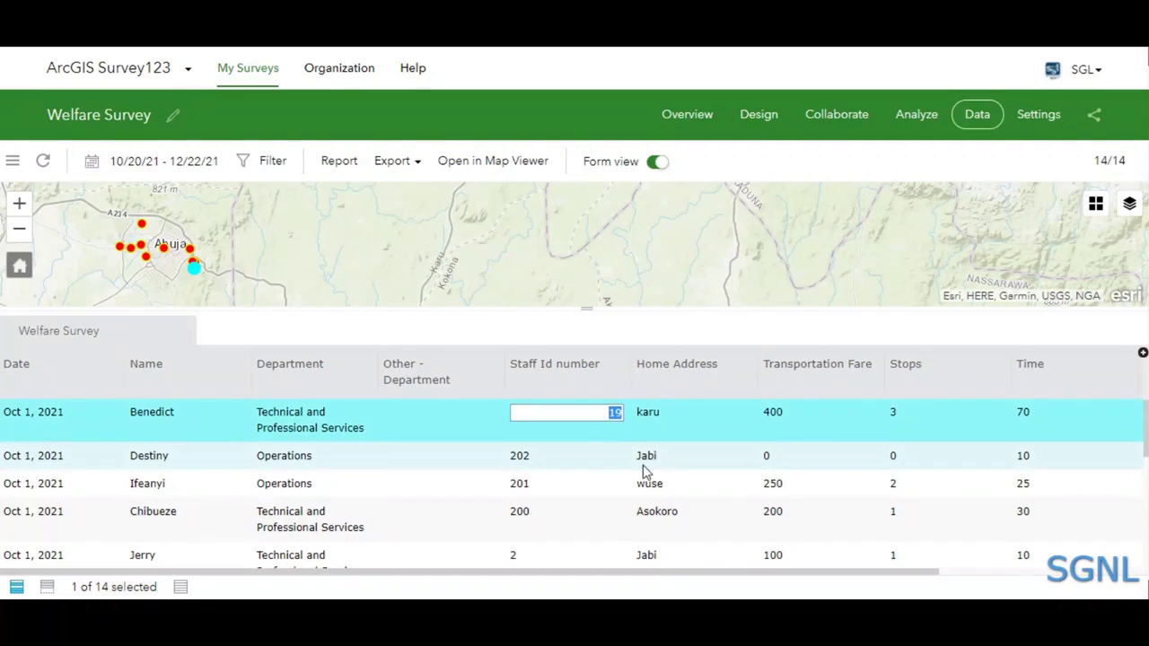
{"action": "scroll", "coordinate": [642, 466], "scroll_direction": "down", "scroll_amount": 1}
{"action": "scroll", "coordinate": [643, 474], "scroll_direction": "up", "scroll_amount": 1}
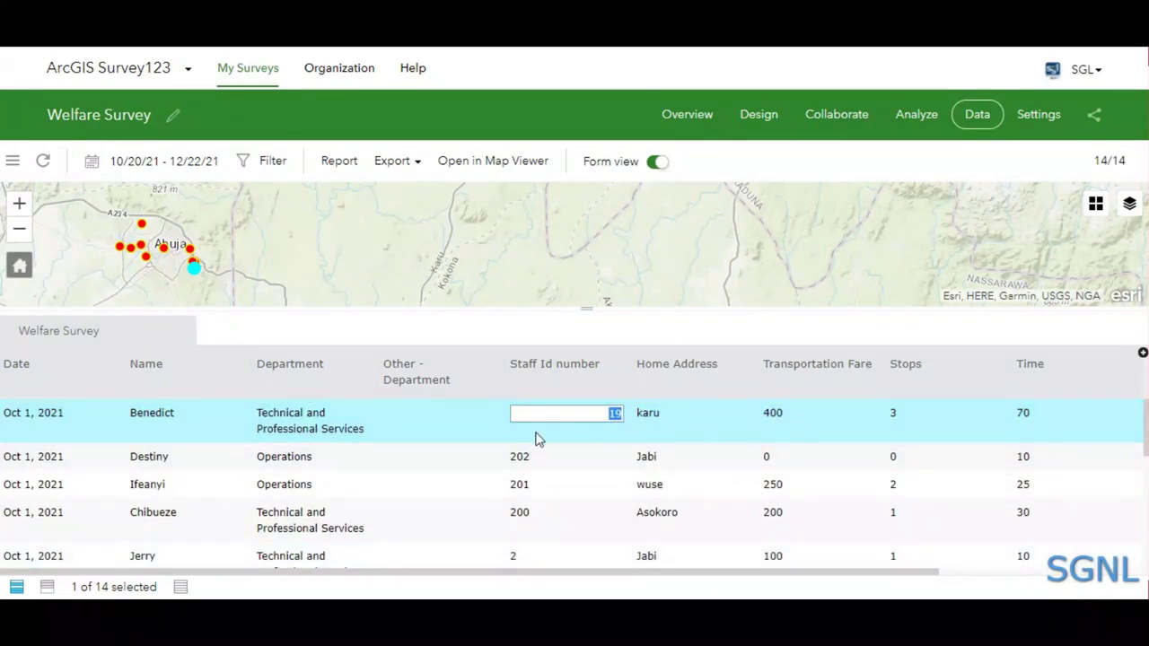
{"action": "left_click", "coordinate": [475, 429]}
{"action": "left_click", "coordinate": [526, 418]}
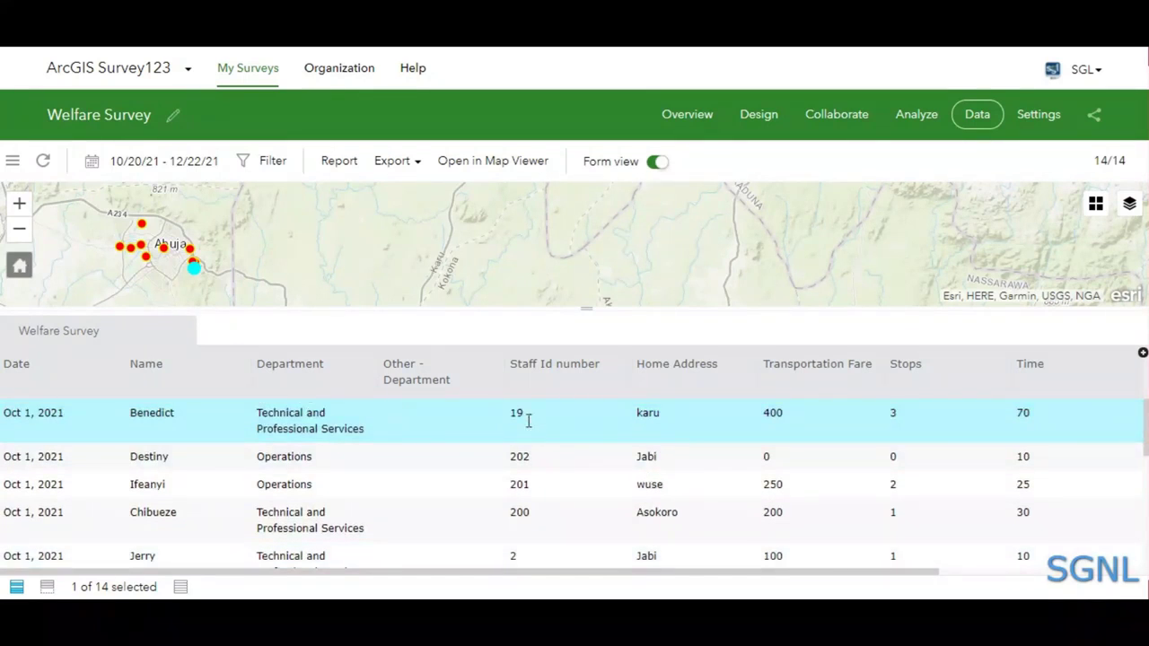
{"action": "scroll", "coordinate": [551, 464], "scroll_direction": "down", "scroll_amount": 1}
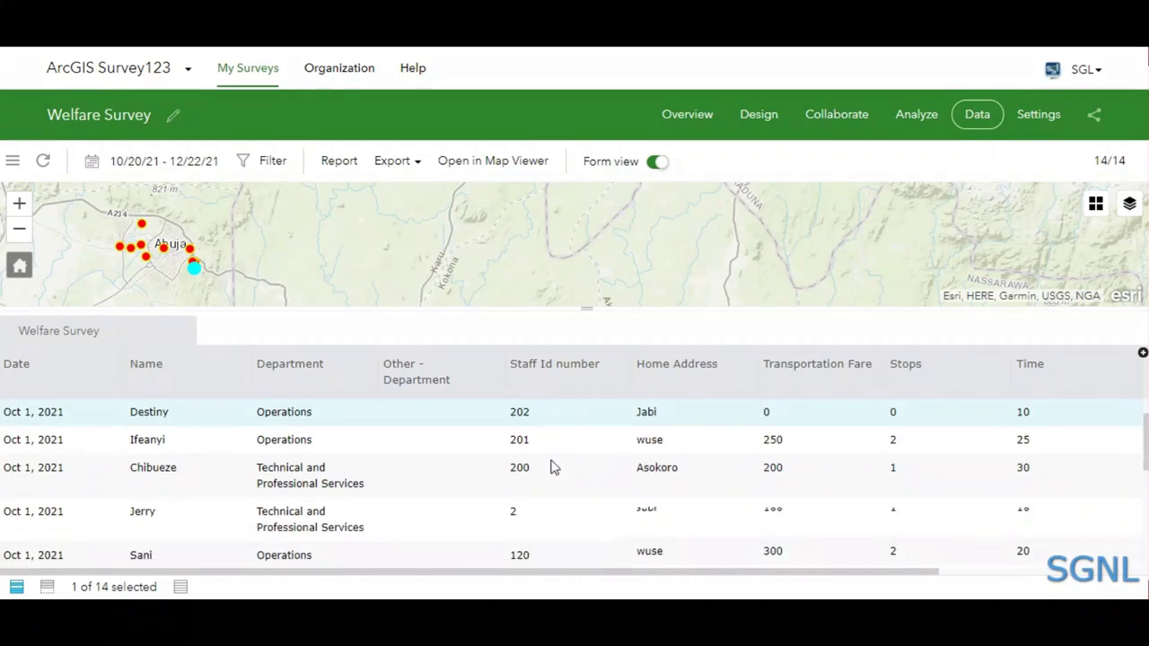
{"action": "scroll", "coordinate": [553, 466], "scroll_direction": "up", "scroll_amount": 1}
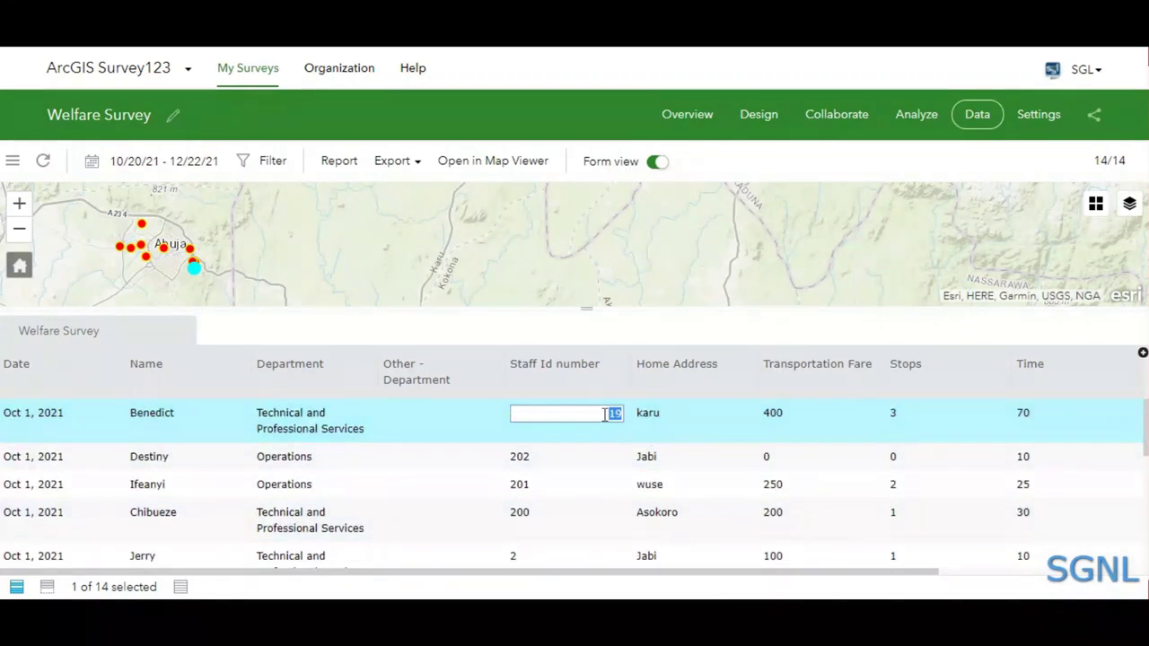
Select the second response, open and cancel editing of its Staff Id number, and look through the table to its last row
{"action": "left_click", "coordinate": [567, 449]}
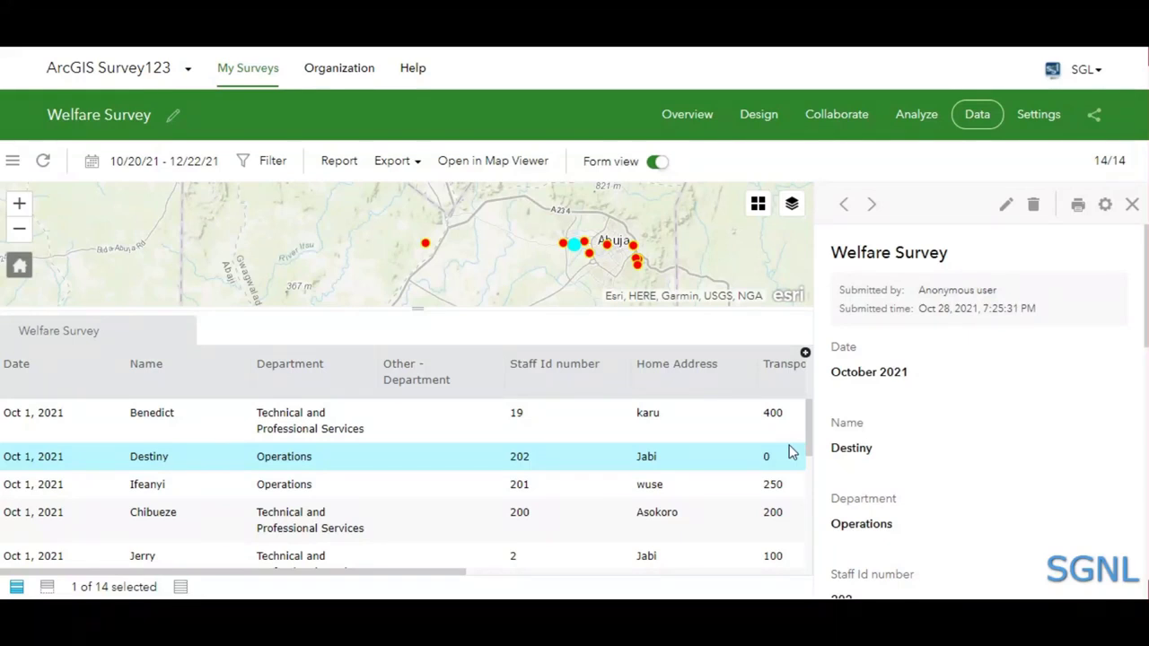
{"action": "left_click", "coordinate": [540, 458]}
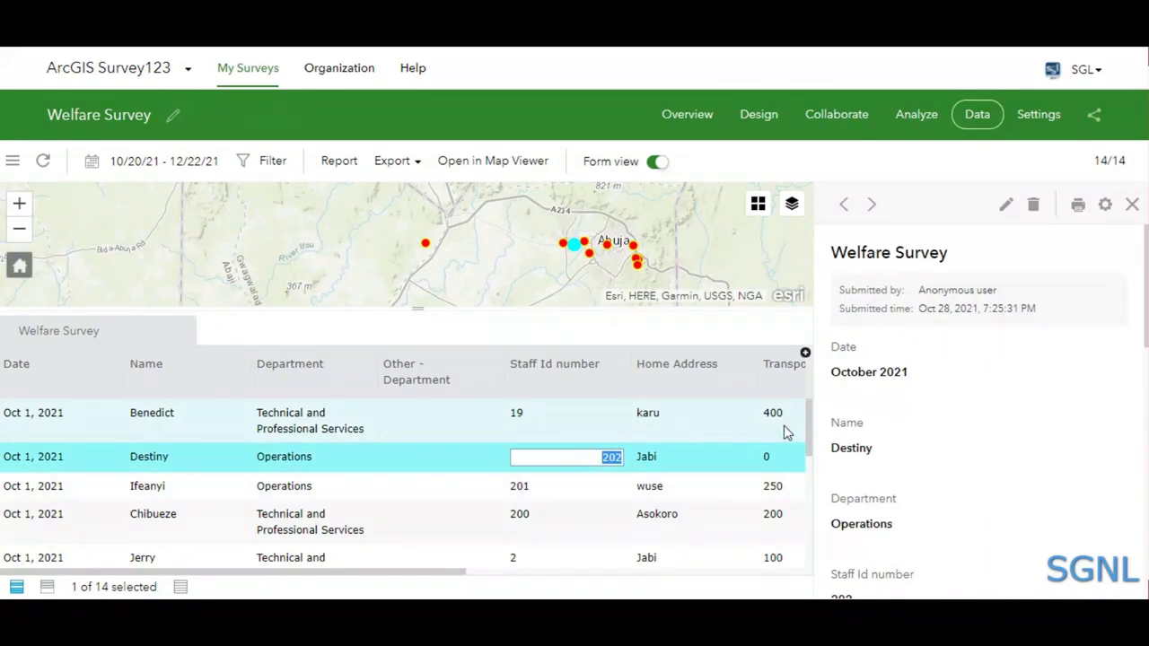
{"action": "key", "text": "Escape"}
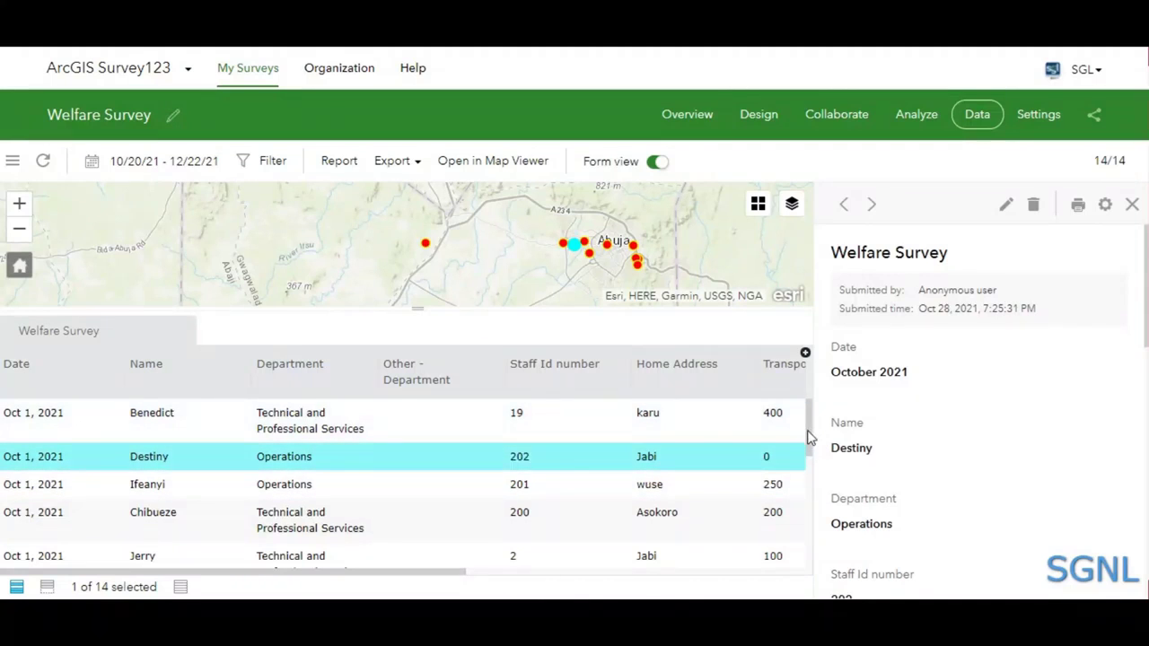
{"action": "left_click_drag", "start_coordinate": [810, 441], "coordinate": [799, 559]}
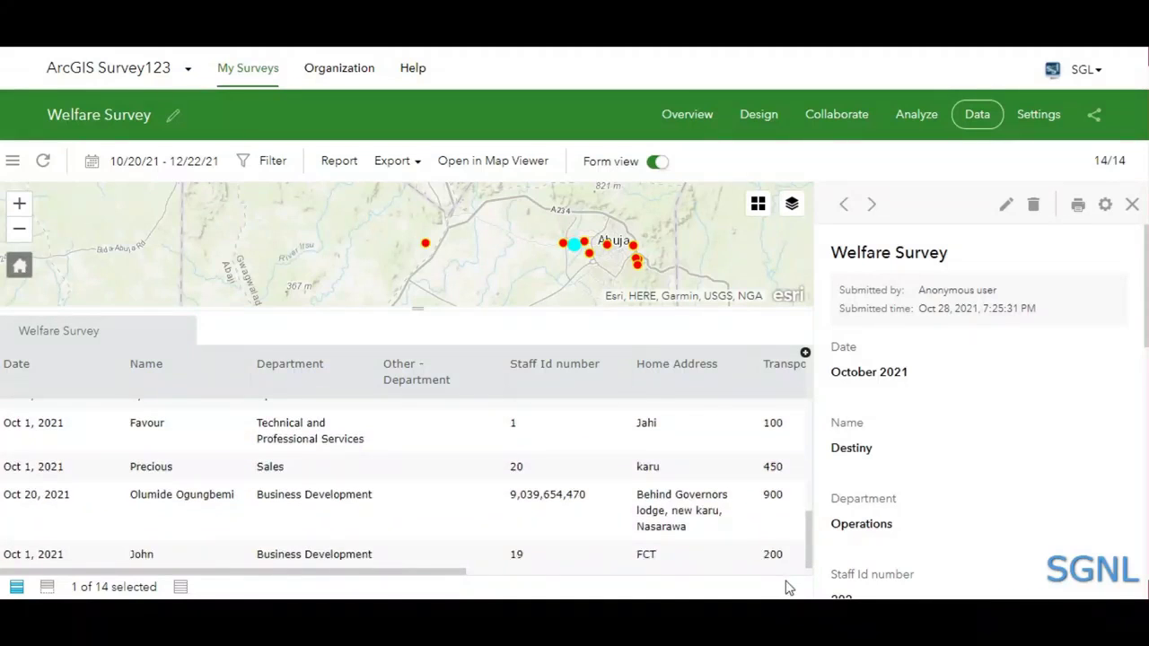
{"action": "left_click_drag", "start_coordinate": [813, 552], "coordinate": [804, 414]}
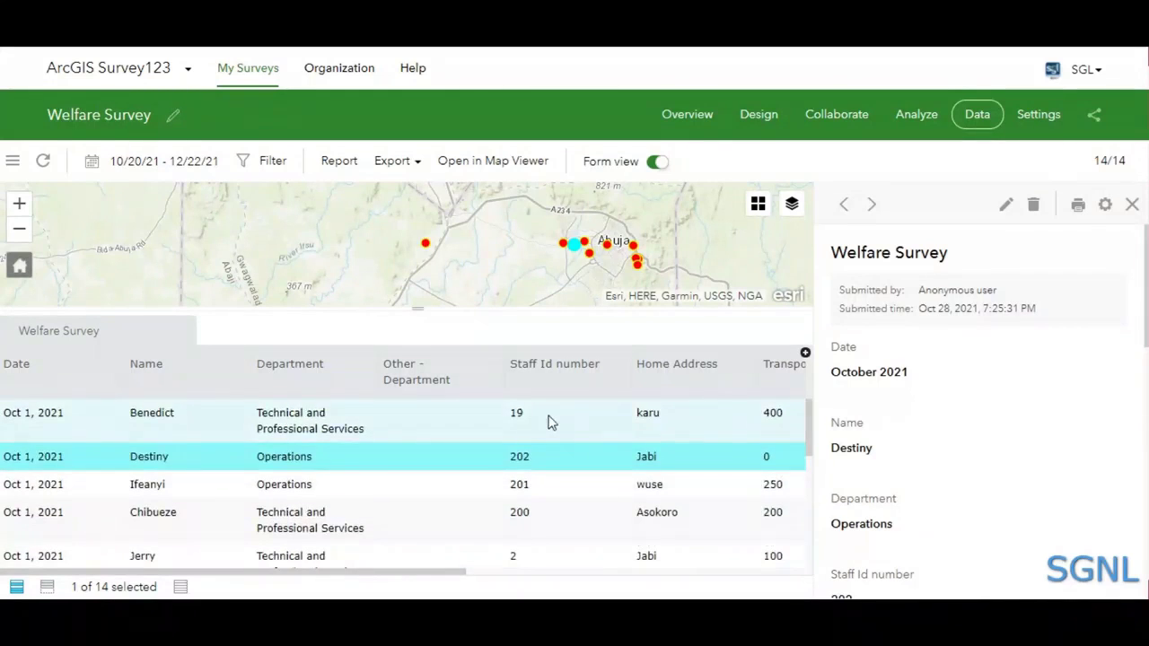